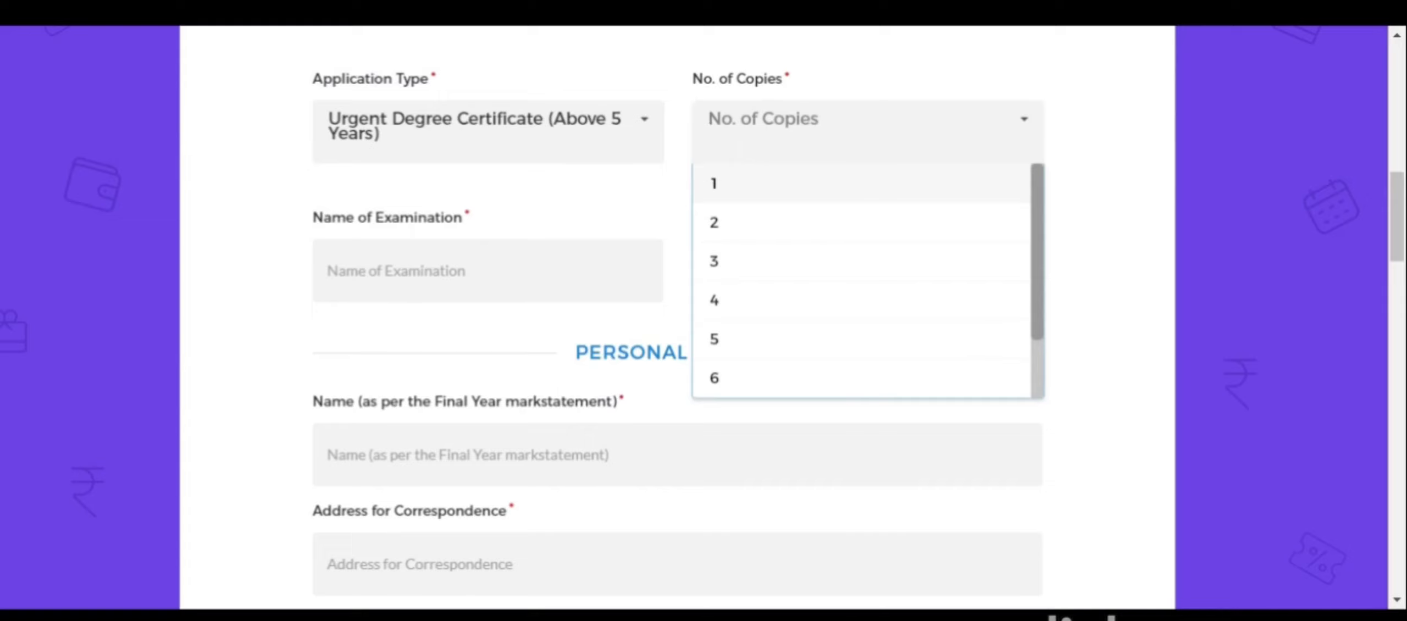
Set the number of copies to 1 and review the Name of Examination and Purpose of issuance fields
left_click(732, 192)
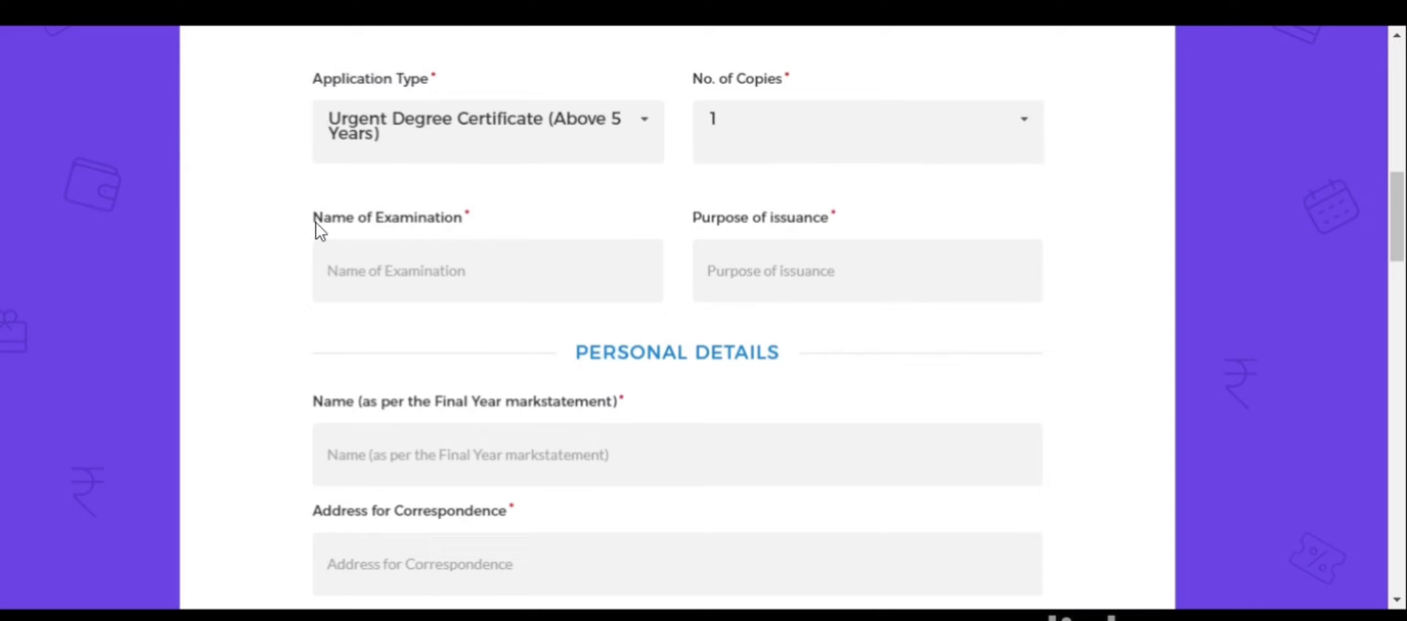
left_click_drag(314, 221, 472, 217)
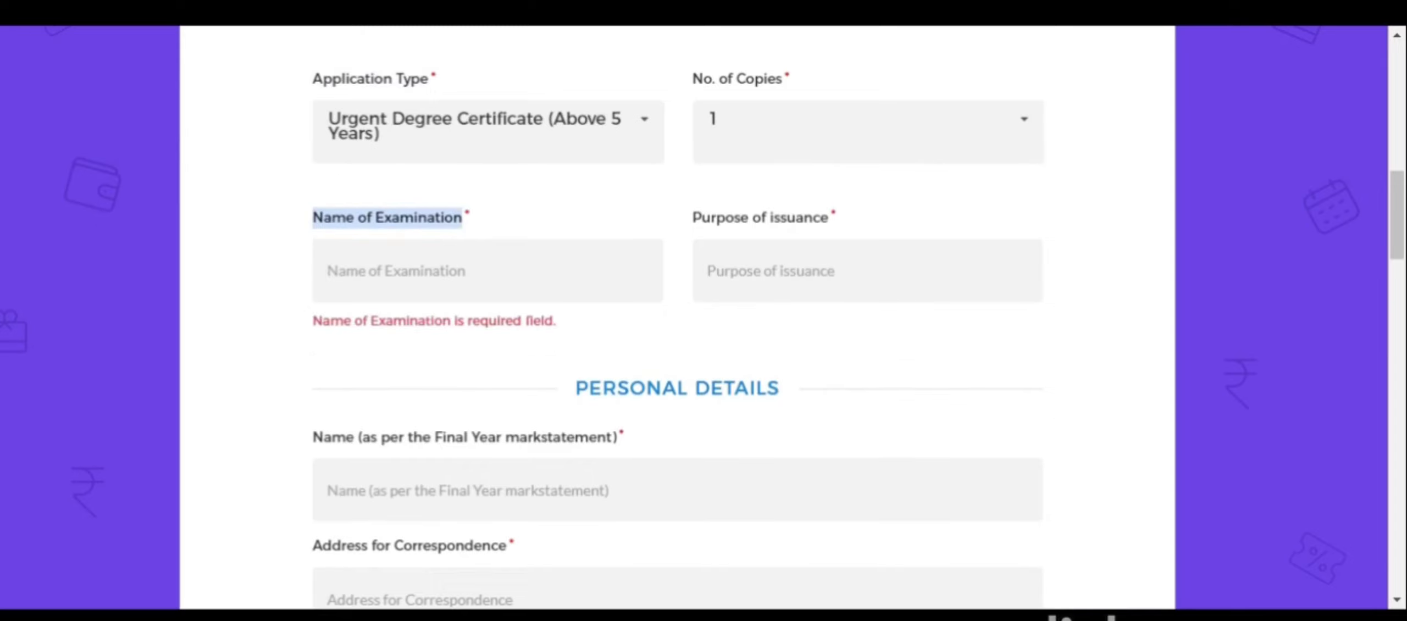
left_click_drag(688, 217, 841, 216)
left_click(709, 271)
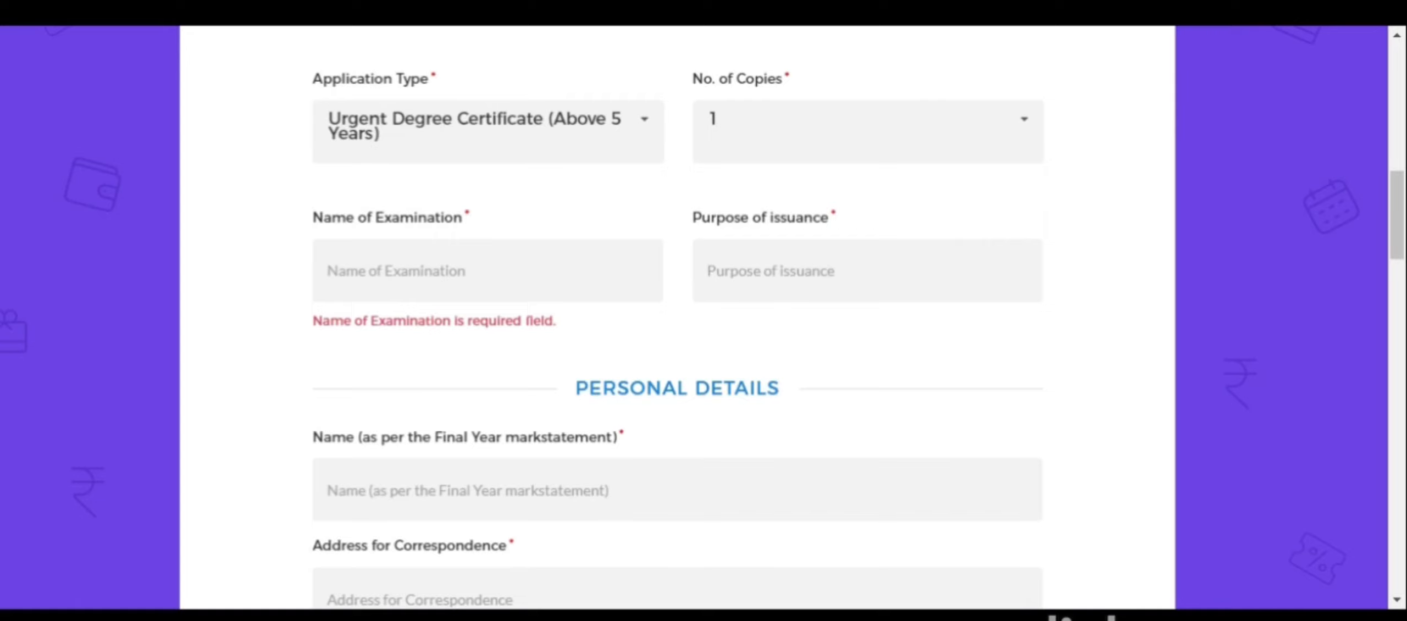
Examine the Name and Address for Correspondence fields in the Personal Details section
scroll(677, 319, "down", 5)
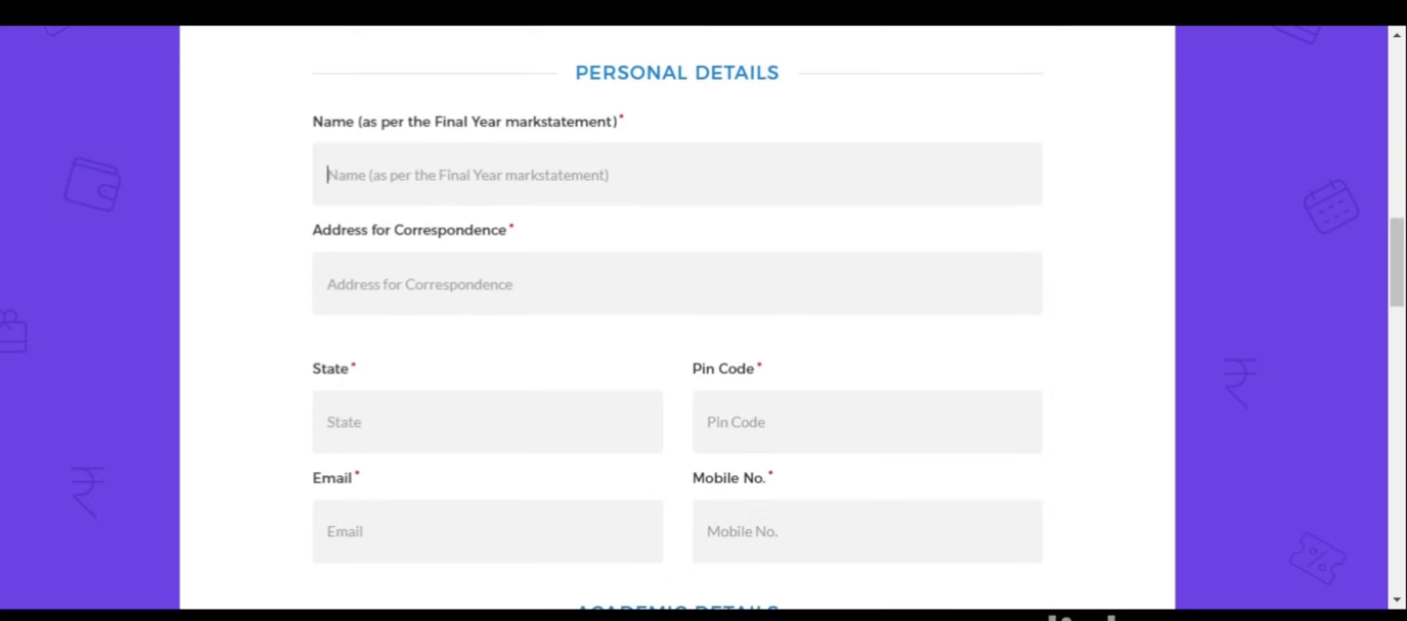
left_click(361, 245)
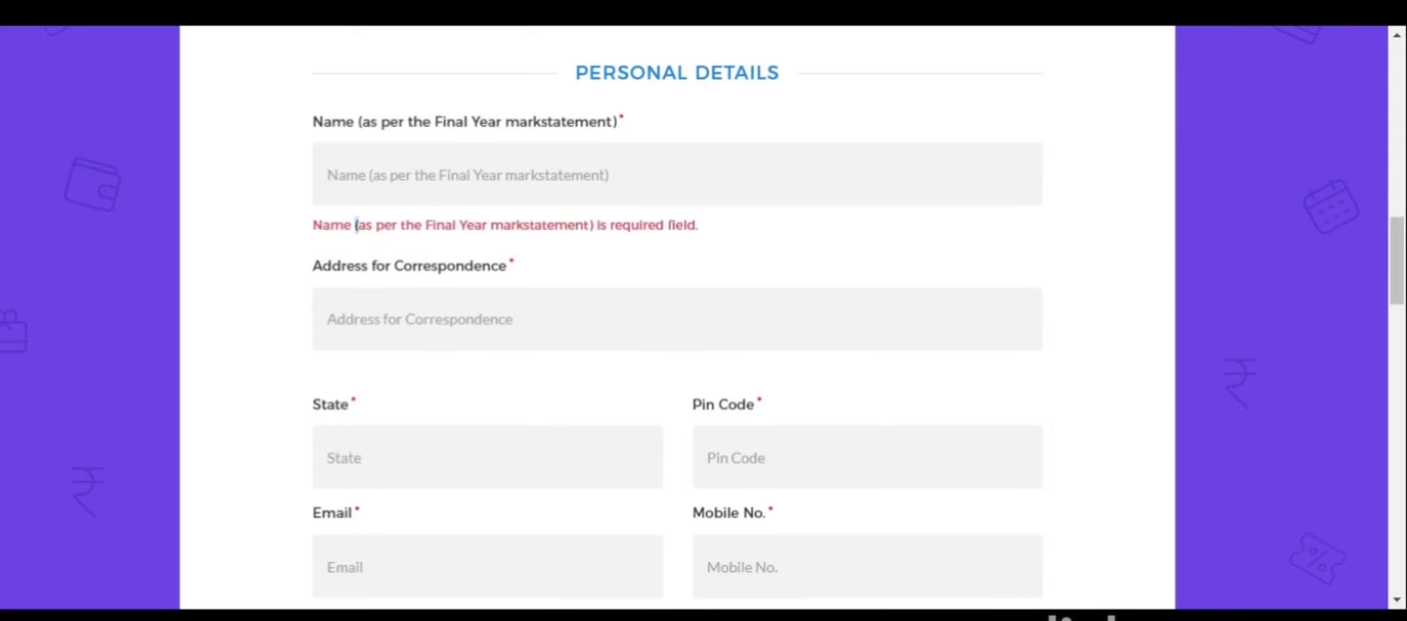
triple_click(369, 275)
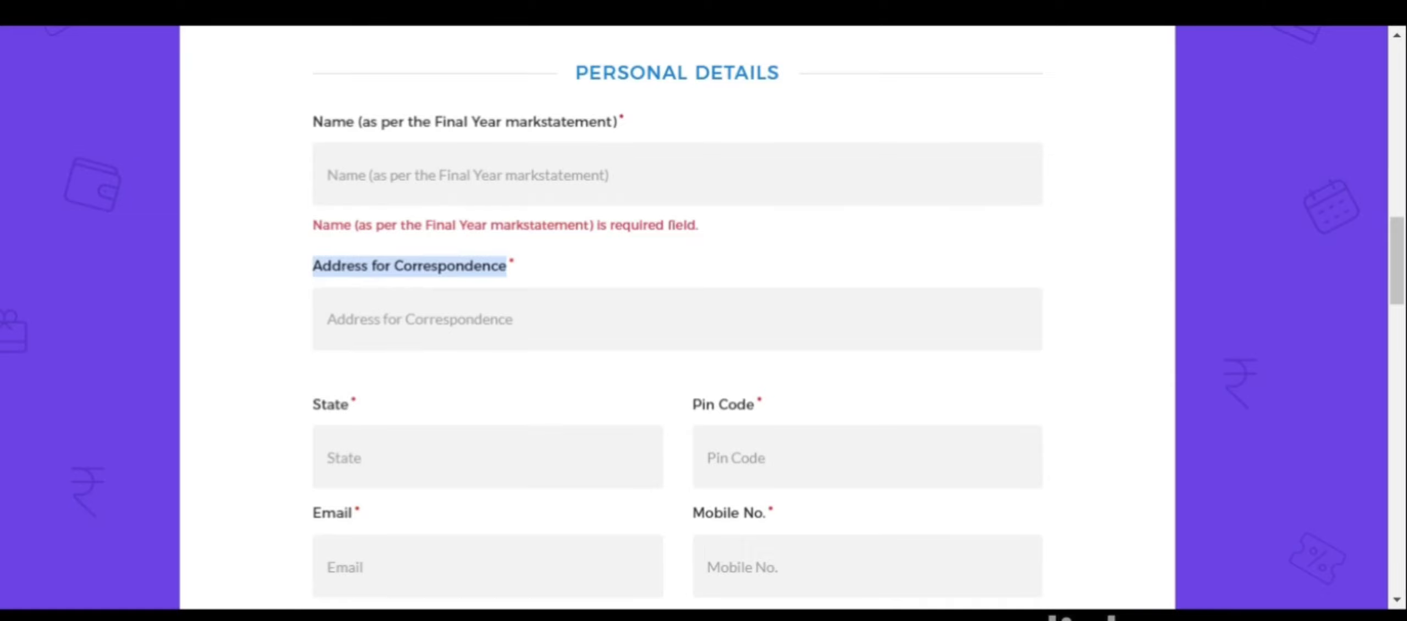
left_click_drag(301, 125, 519, 271)
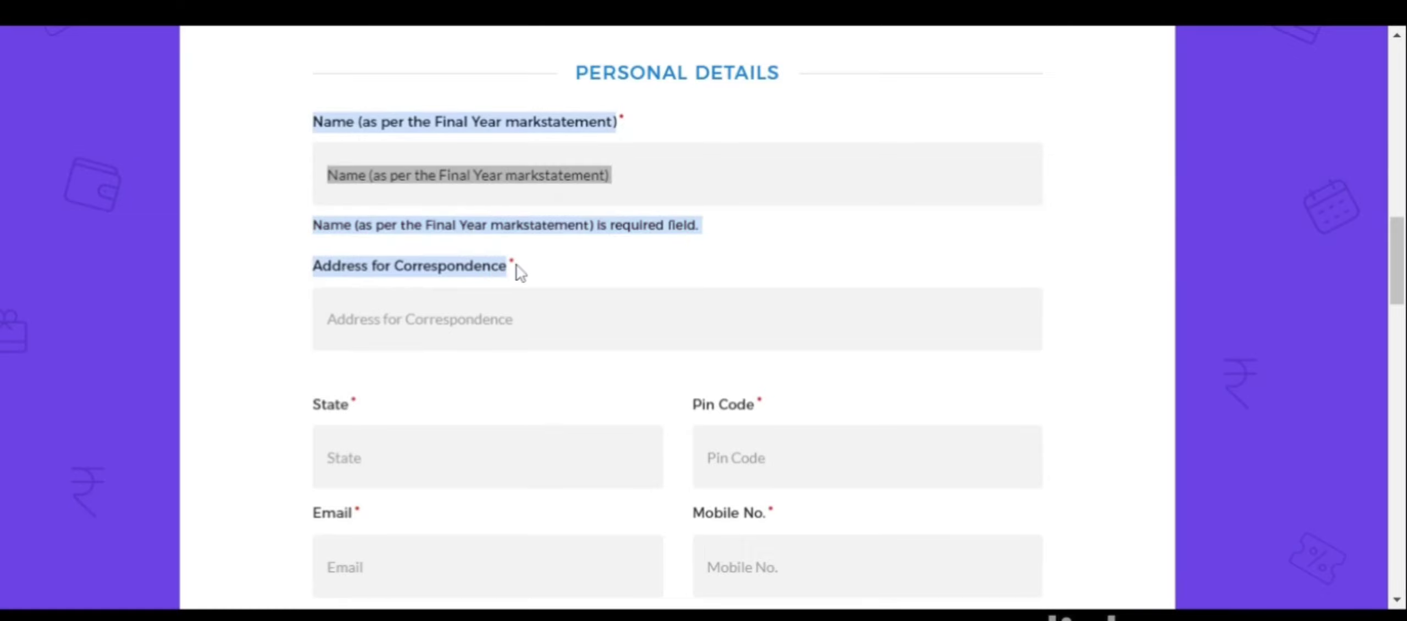
scroll(520, 271, "up", 2)
Examine the State, Pin Code, Email and Mobile No. fields in the Personal Details section
scroll(717, 259, "down", 6)
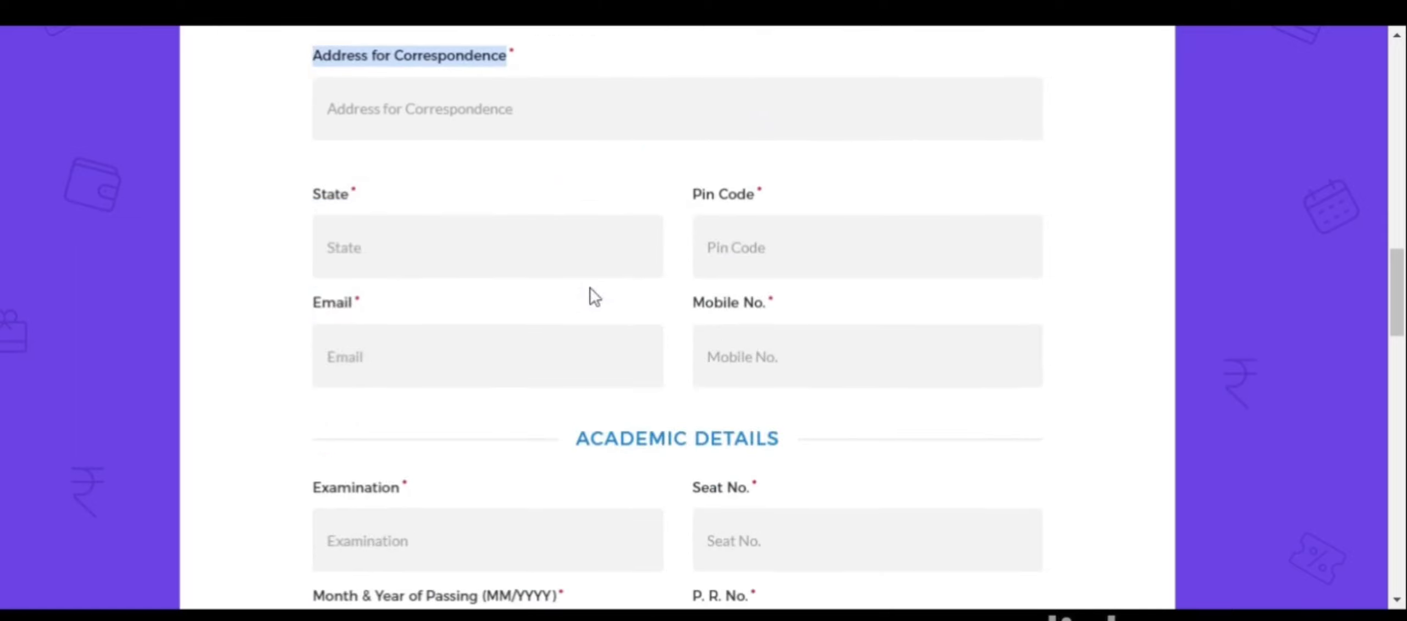
scroll(678, 319, "down", 2)
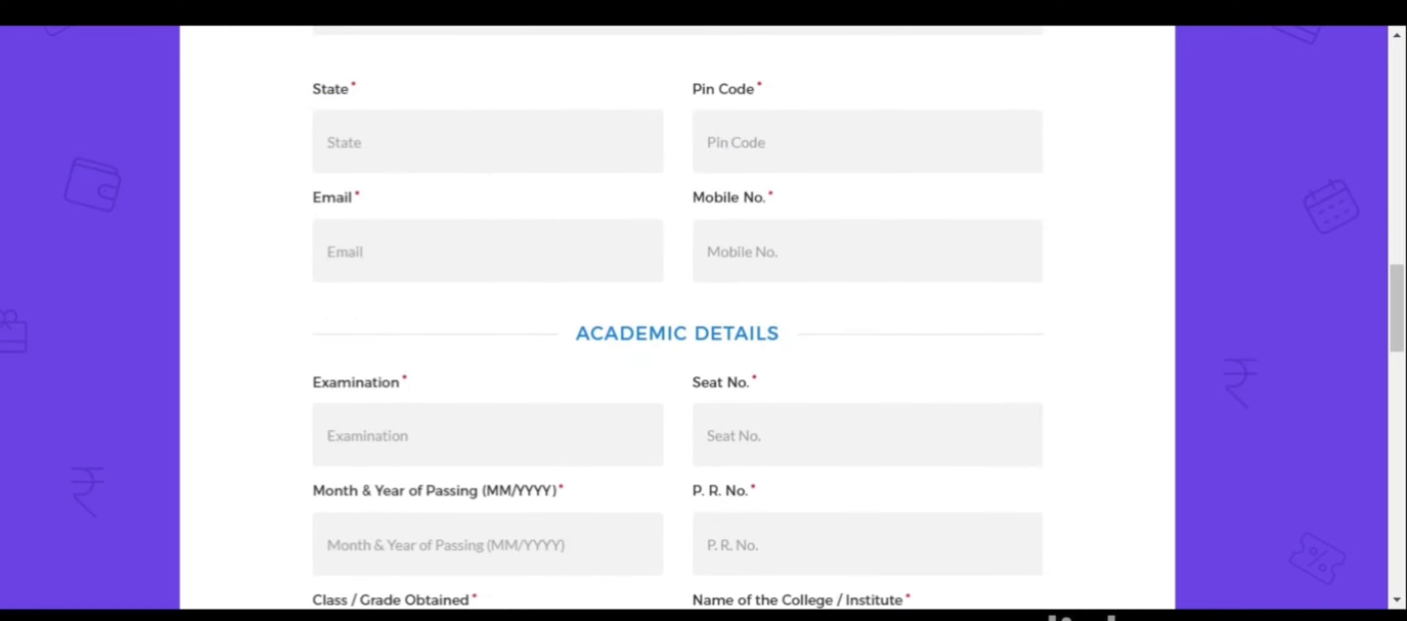
left_click(736, 143)
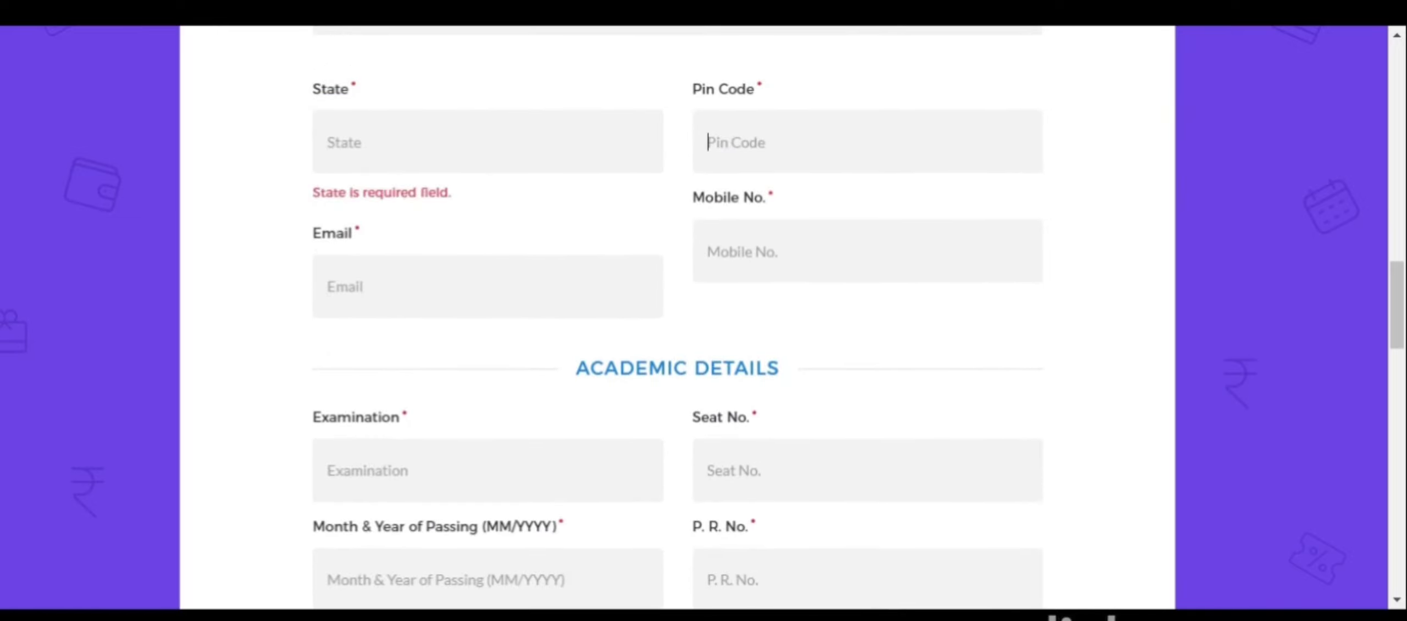
left_click(345, 286)
left_click(736, 287)
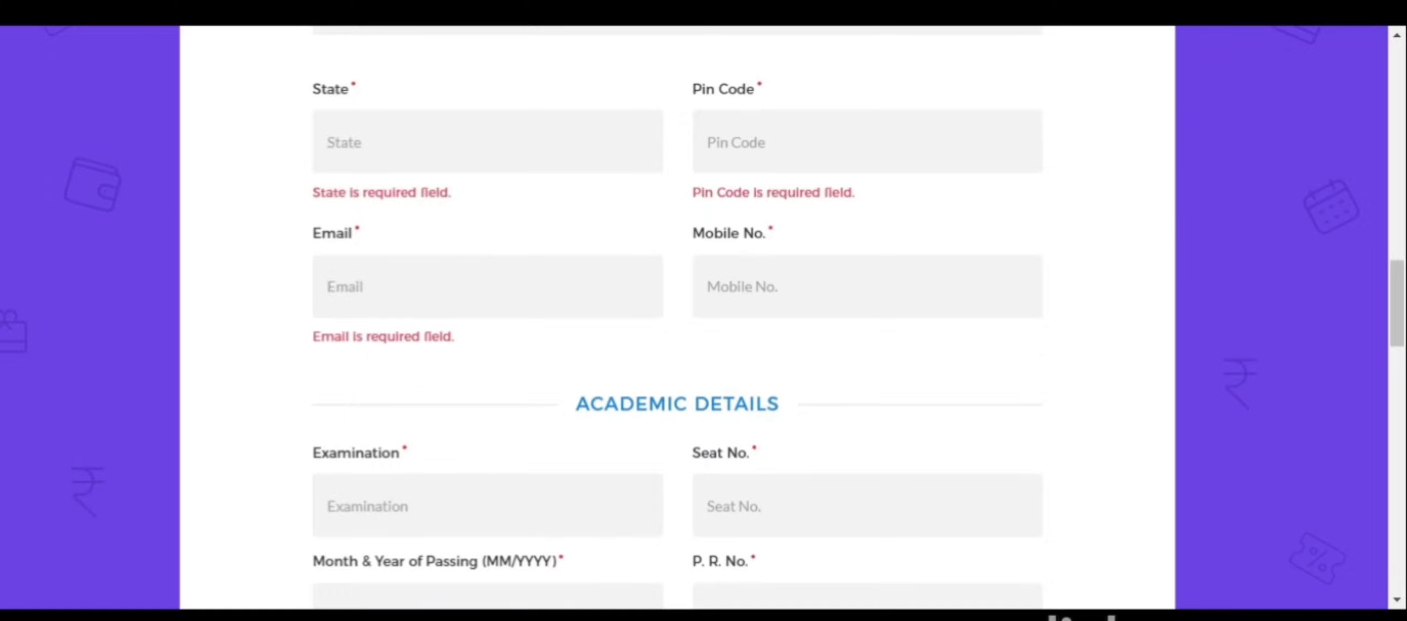
scroll(509, 174, "up", 4)
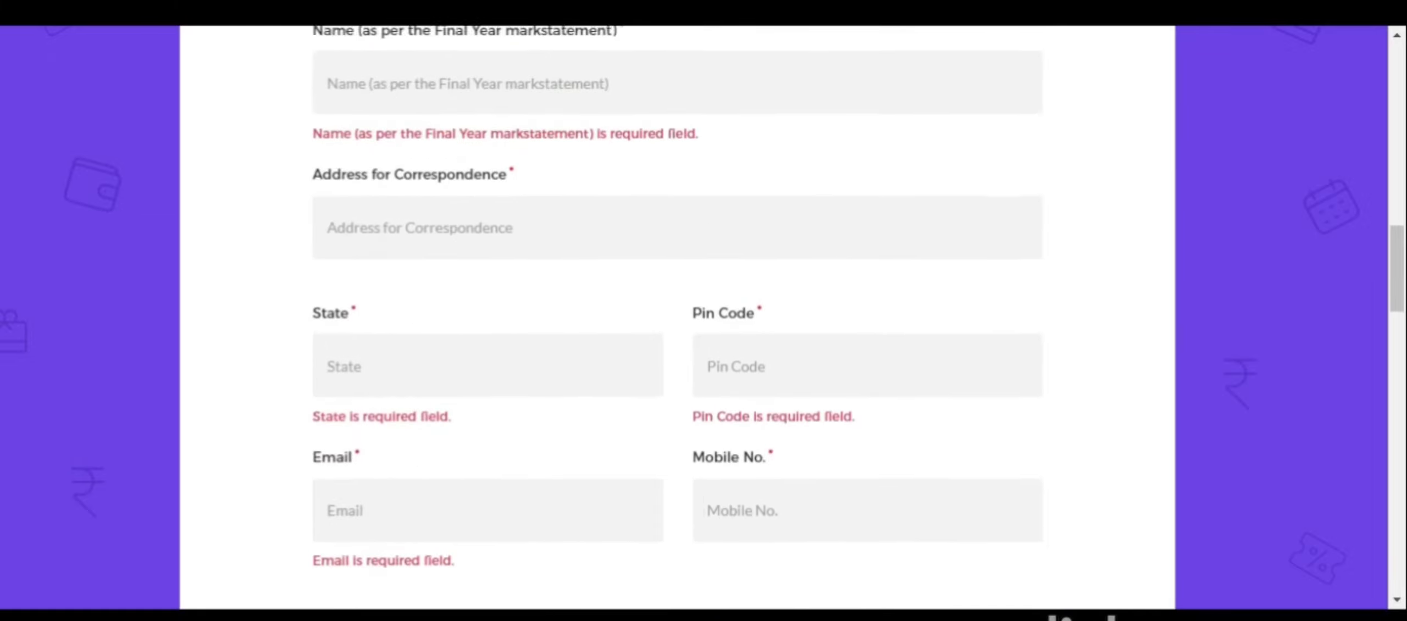
scroll(568, 270, "up", 2)
Examine the Academic Details fields and the applicant and HOD/Principal signature lines below the declaration
scroll(575, 289, "down", 11)
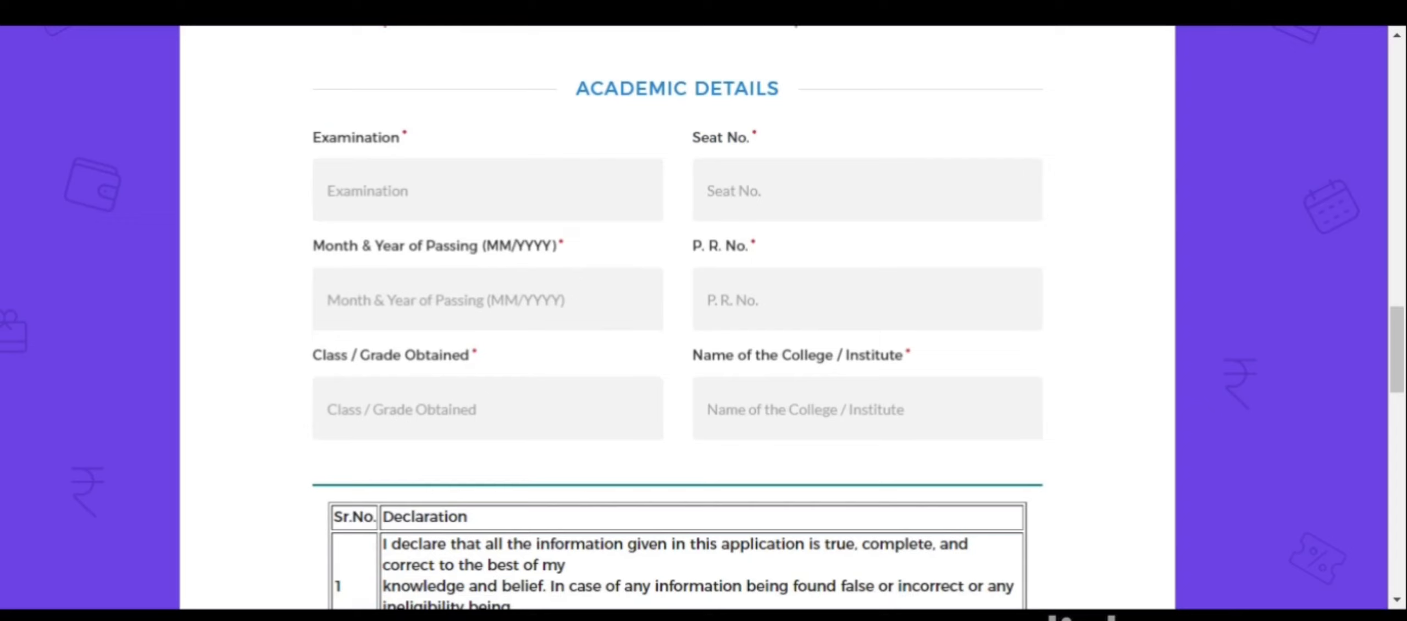
left_click(514, 114)
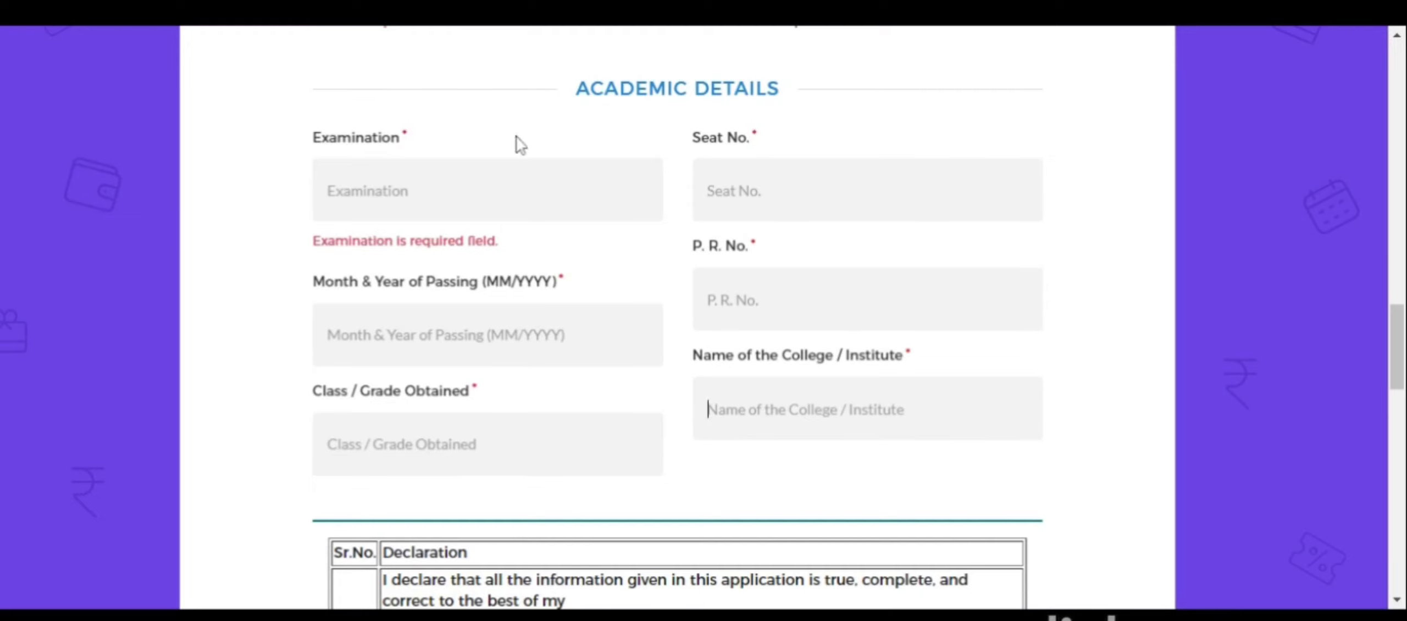
scroll(731, 273, "down", 10)
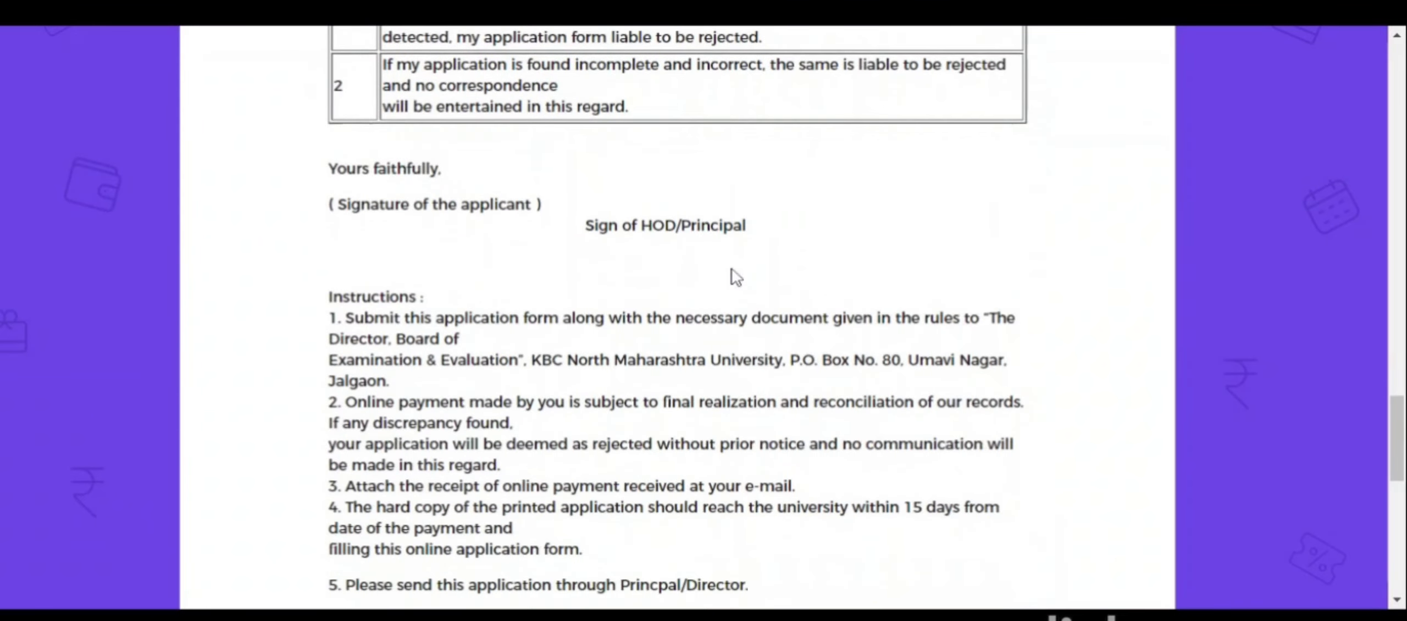
scroll(736, 277, "down", 2)
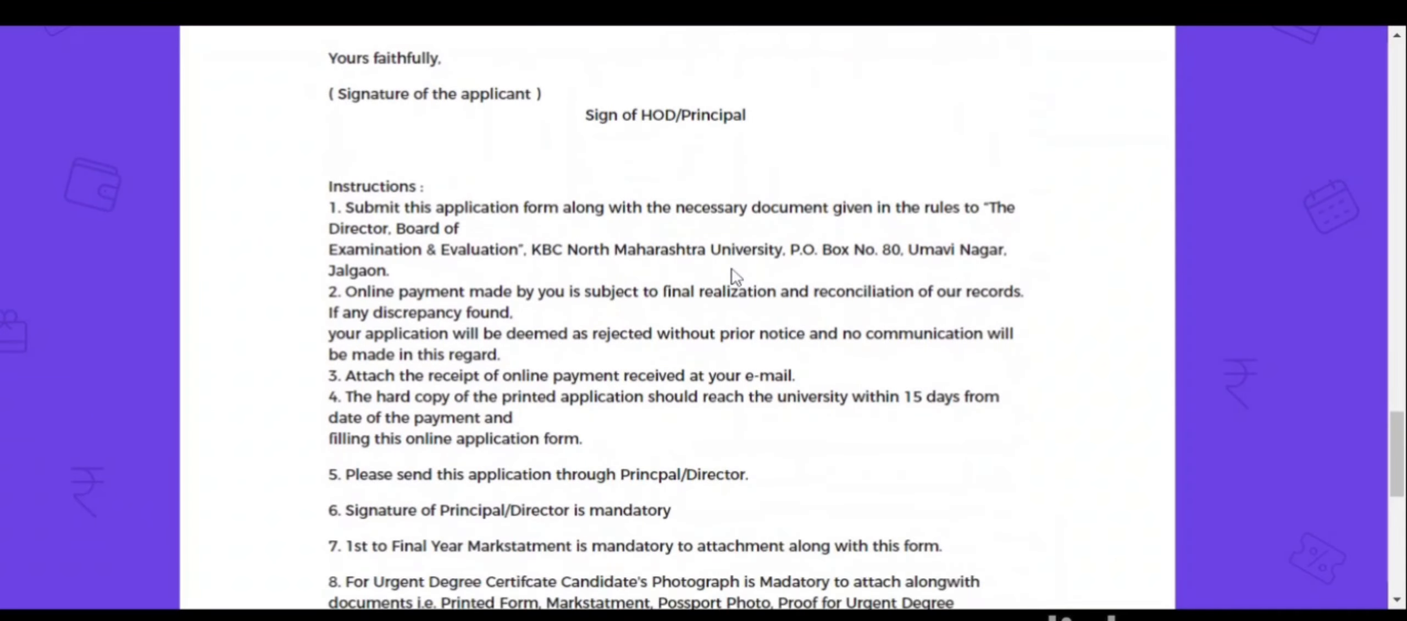
left_click_drag(337, 94, 588, 96)
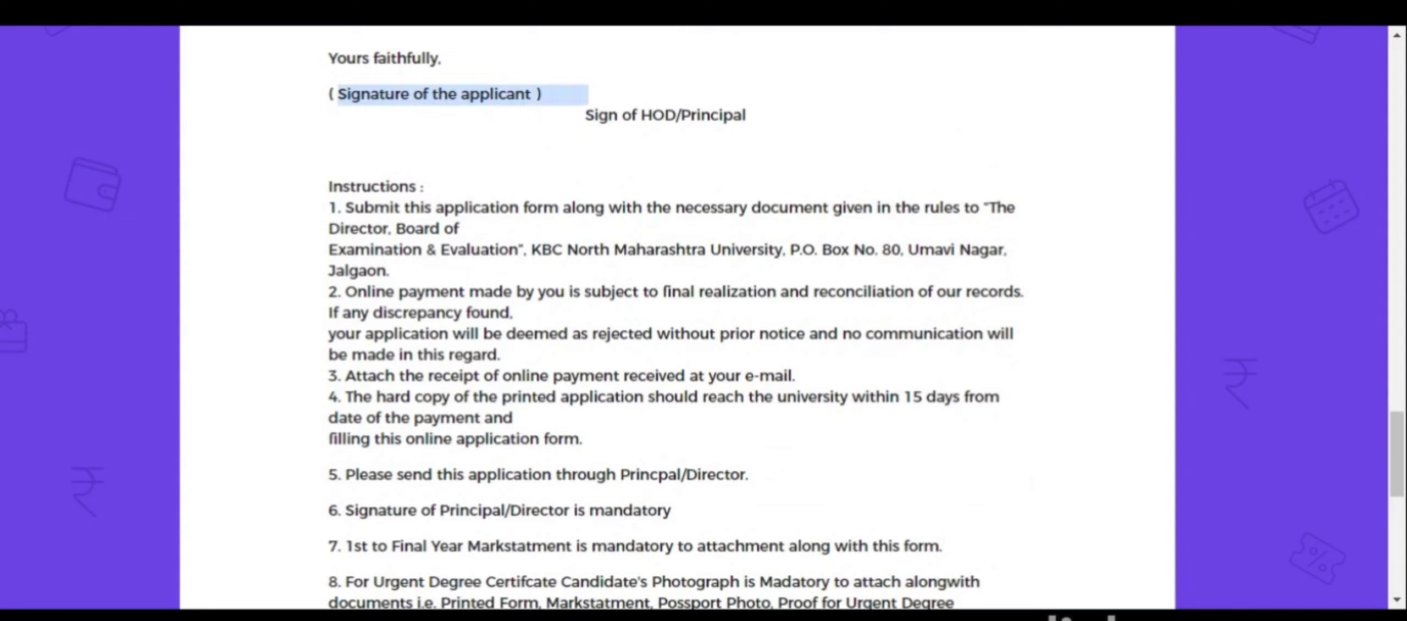
left_click_drag(581, 115, 763, 120)
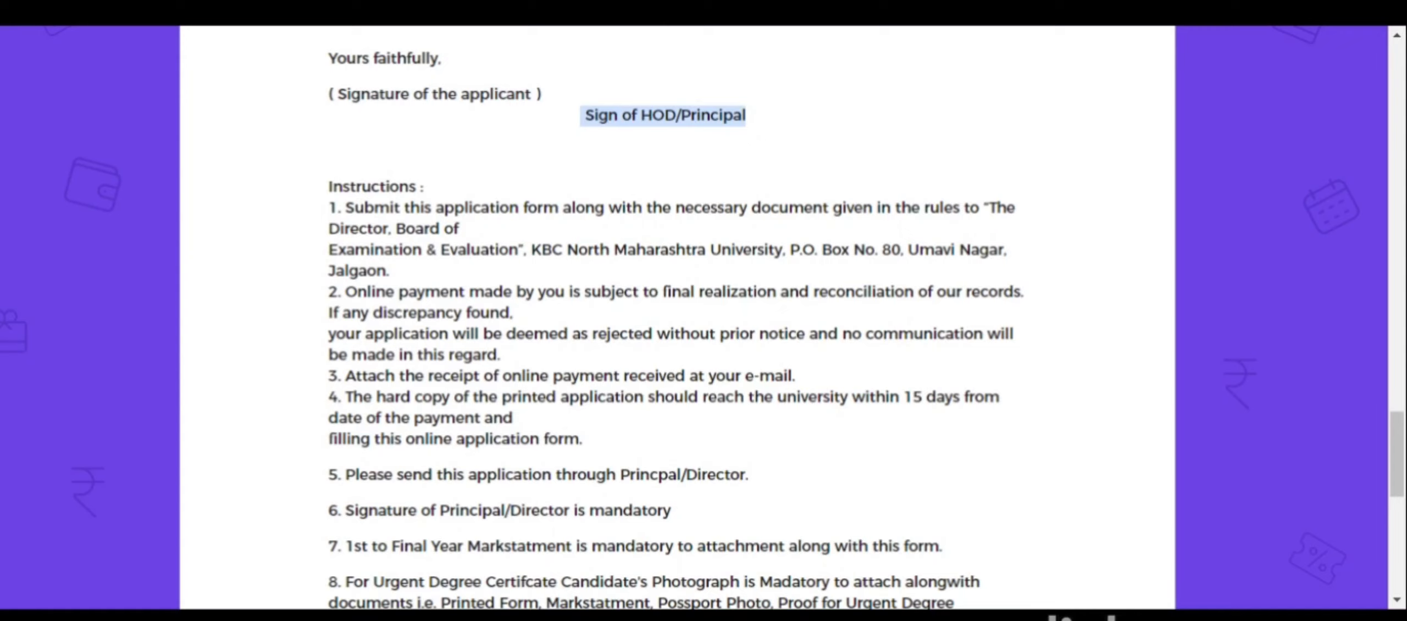
Read through the application instructions, focusing on the submission address in instruction 1 and the HOD/Principal signature line
scroll(676, 319, "down", 2)
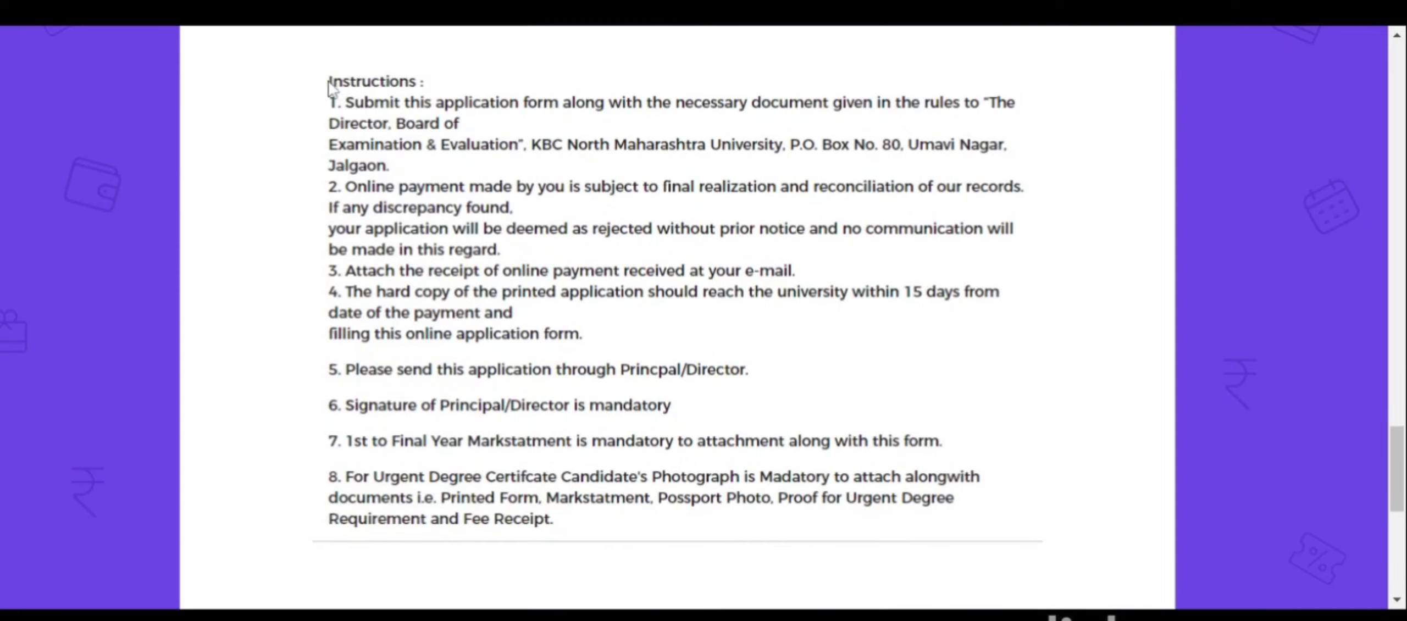
left_click_drag(326, 77, 567, 530)
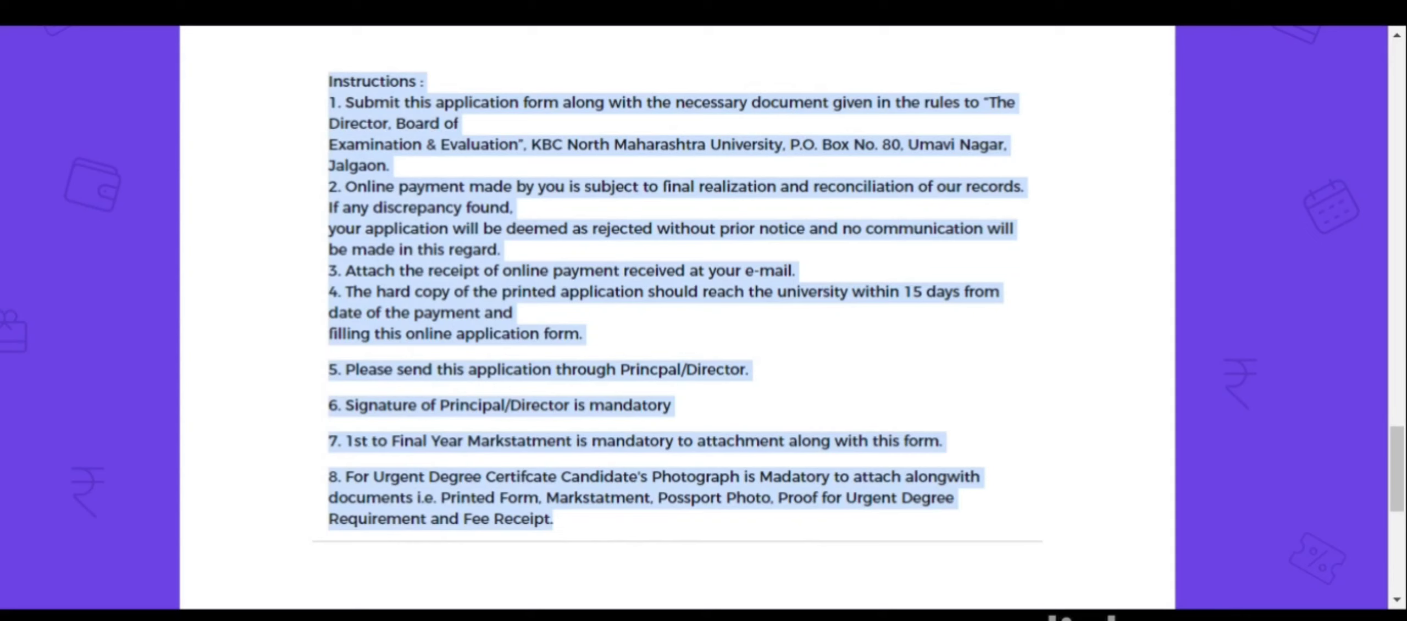
left_click(569, 530)
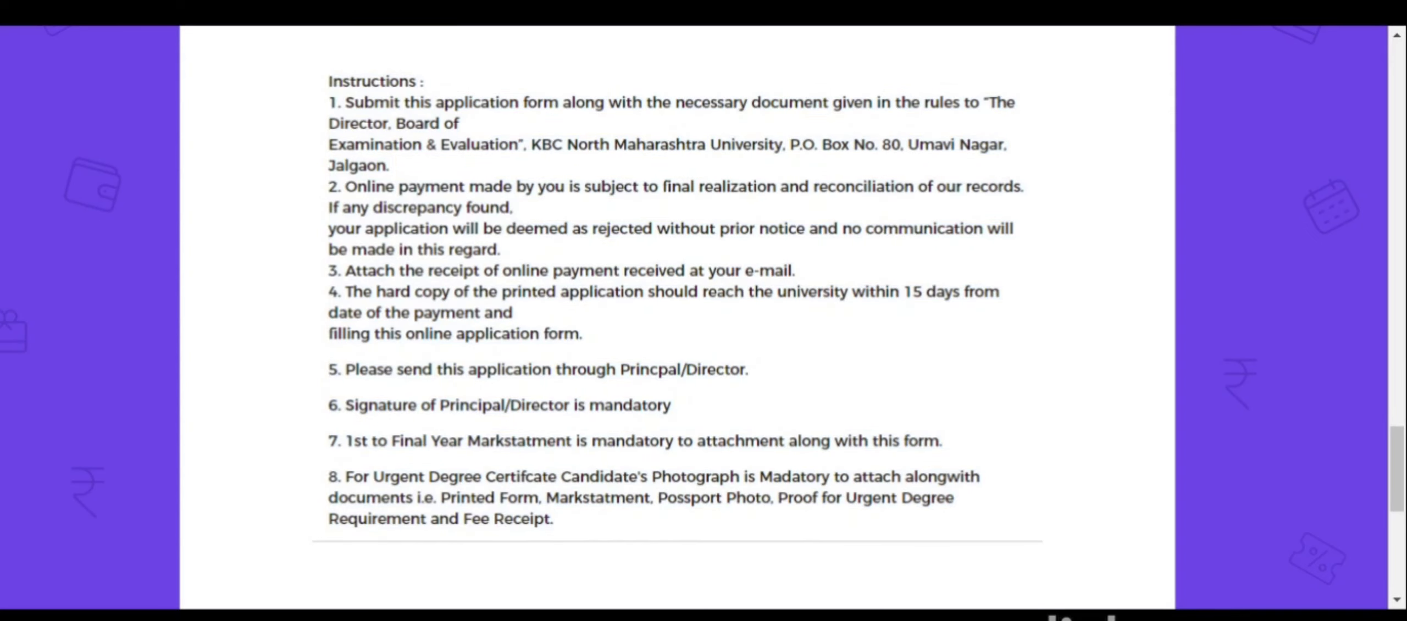
left_click_drag(328, 144, 386, 165)
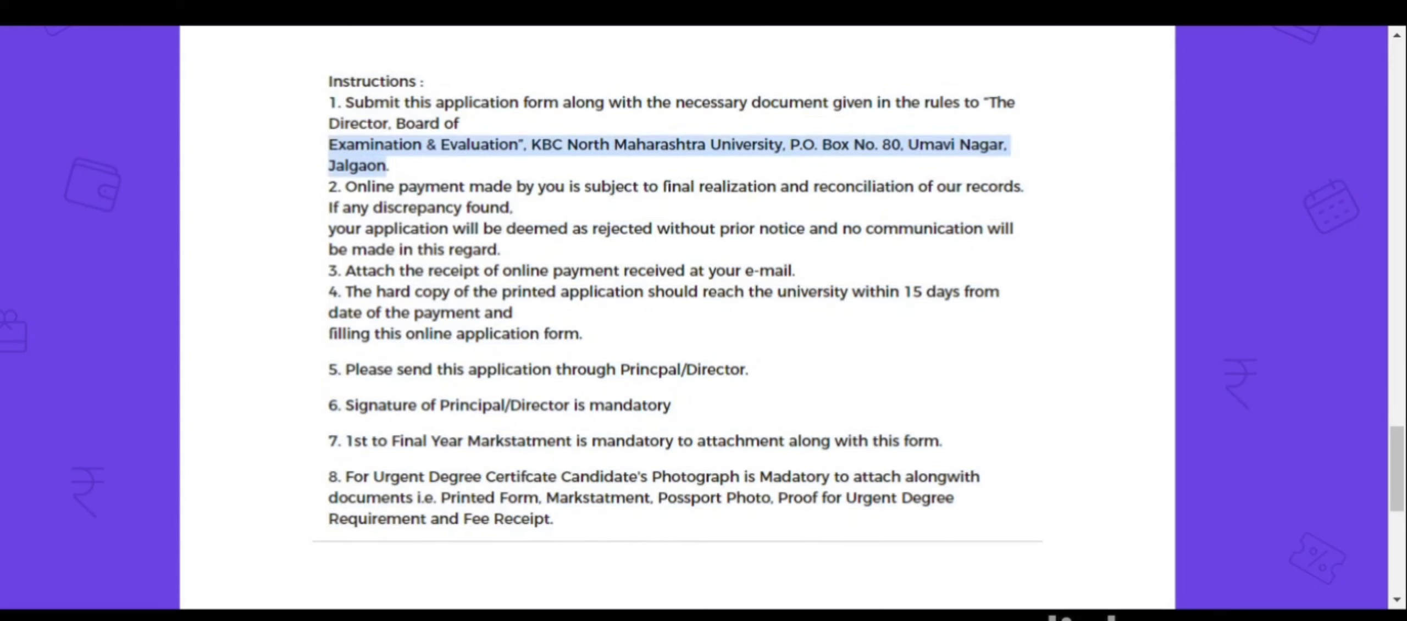
left_click(413, 175)
left_click_drag(389, 168, 328, 144)
scroll(394, 167, "up", 3)
left_click_drag(581, 221, 760, 219)
Examine instruction 5 on how to send the application and check it against the submission address in instruction 1
scroll(760, 220, "down", 4)
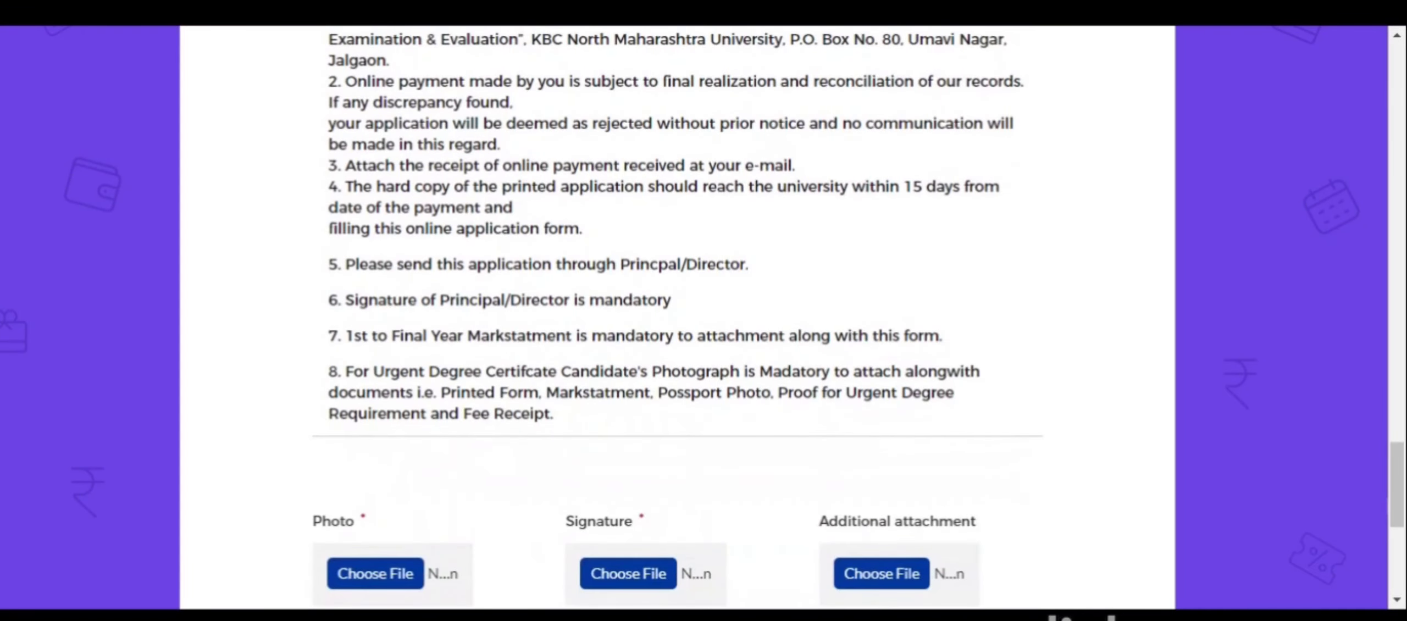
left_click_drag(345, 265, 763, 269)
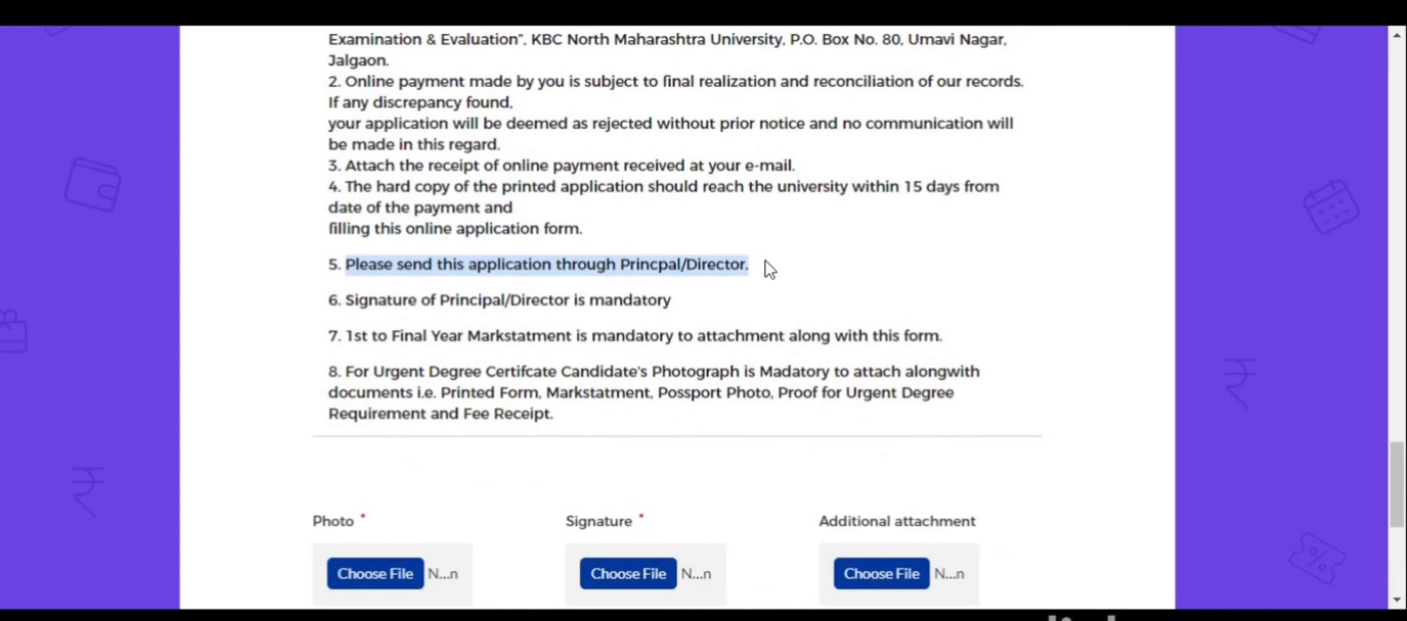
scroll(762, 264, "up", 4)
scroll(747, 251, "down", 4)
scroll(385, 269, "up", 3)
left_click_drag(389, 270, 330, 254)
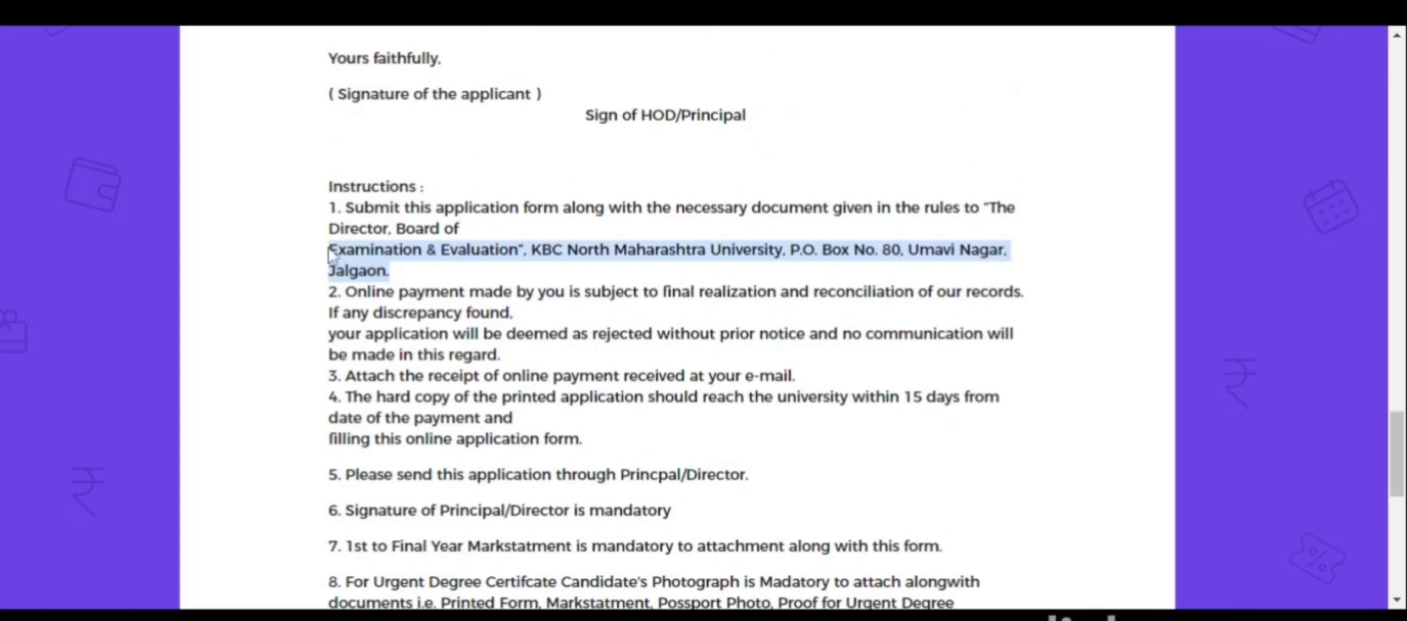
scroll(719, 135, "down", 4)
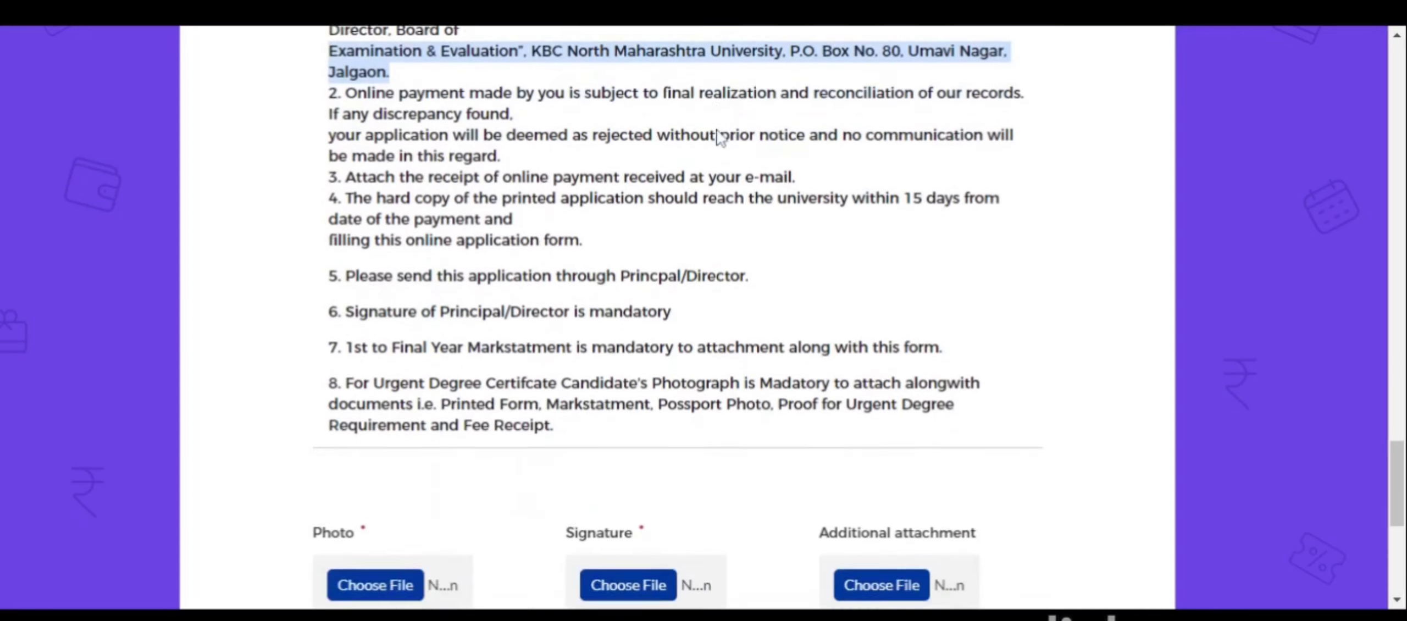
scroll(467, 254, "up", 2)
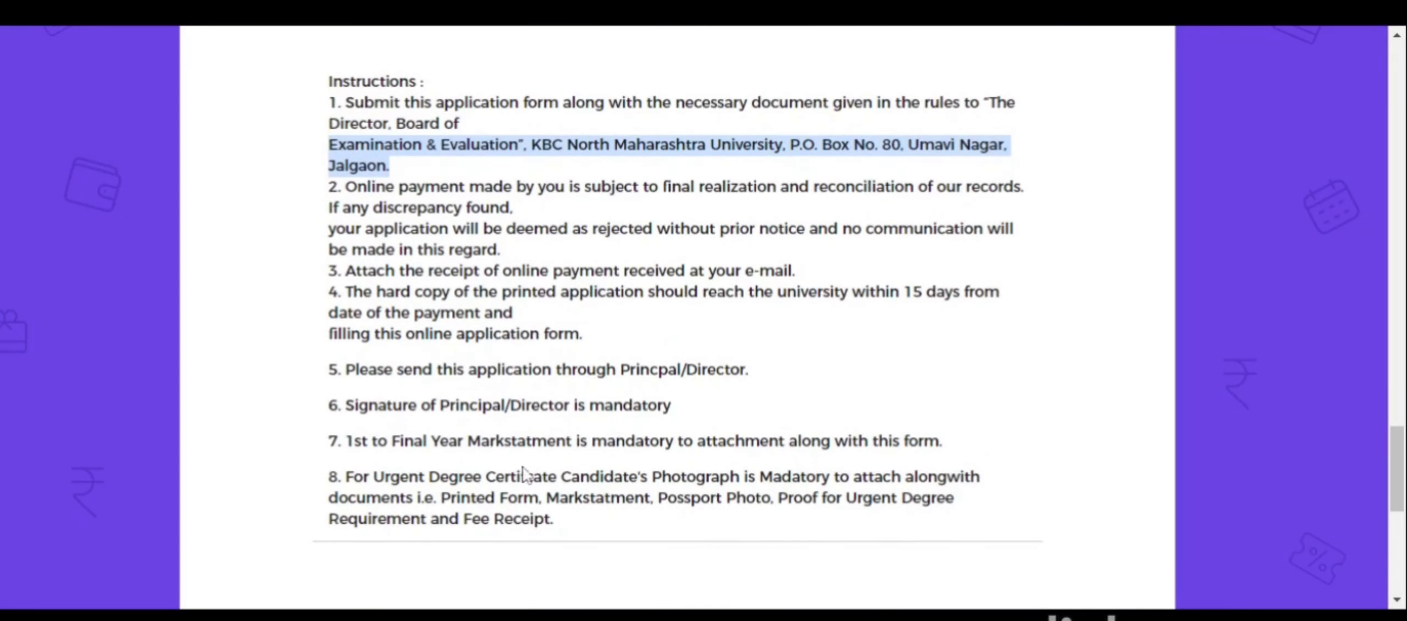
Examine instructions 7 and 8 on required documents, the photo, signature and additional attachment upload fields, and the payment option
scroll(524, 474, "down", 2)
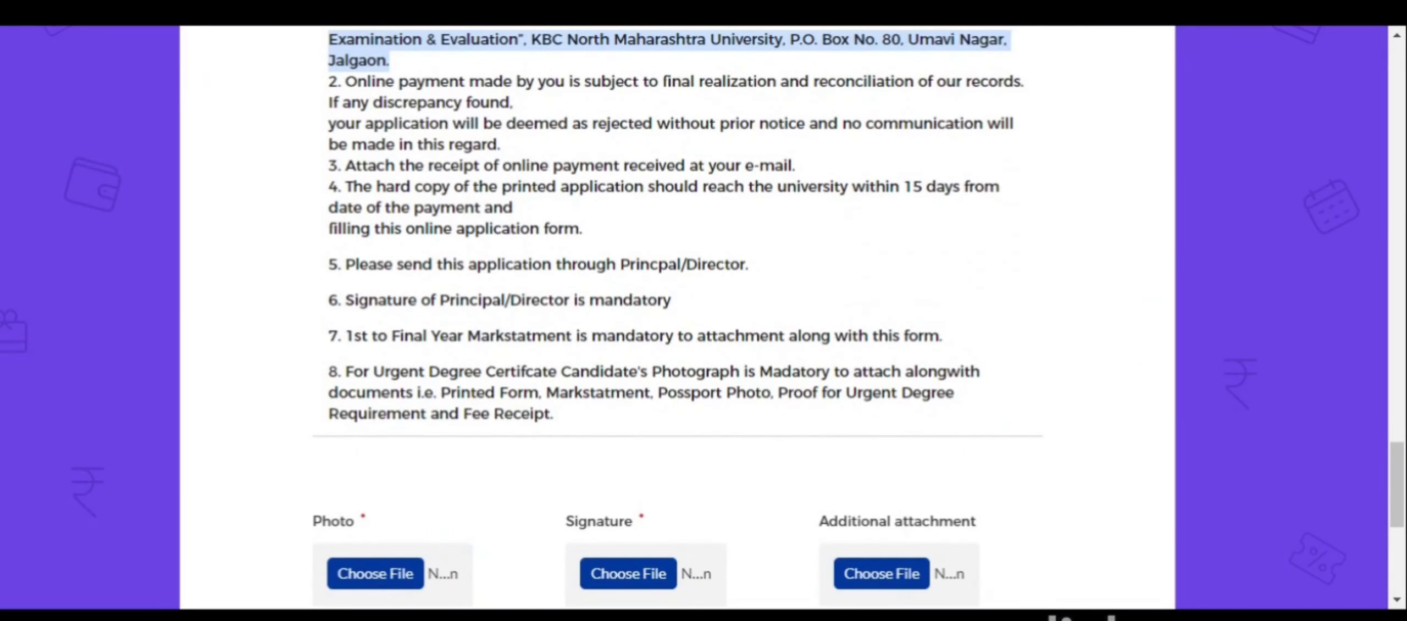
left_click_drag(346, 335, 1005, 324)
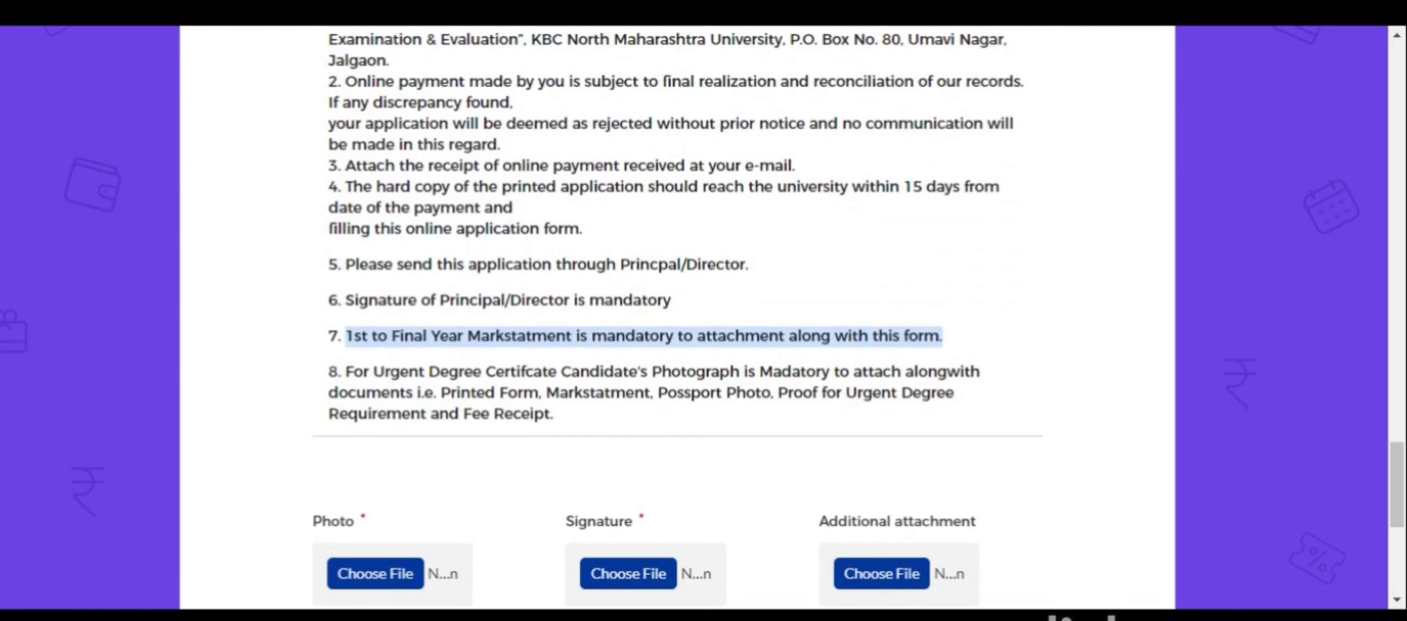
scroll(370, 339, "down", 2)
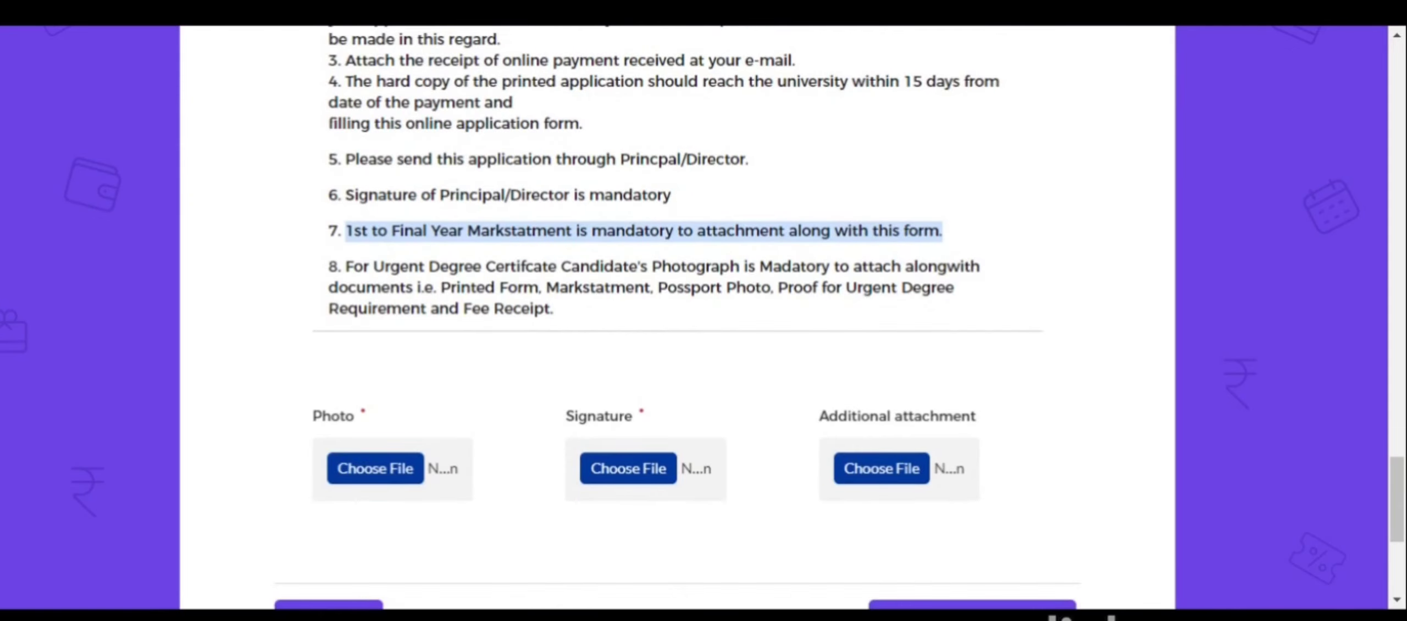
left_click_drag(342, 266, 577, 319)
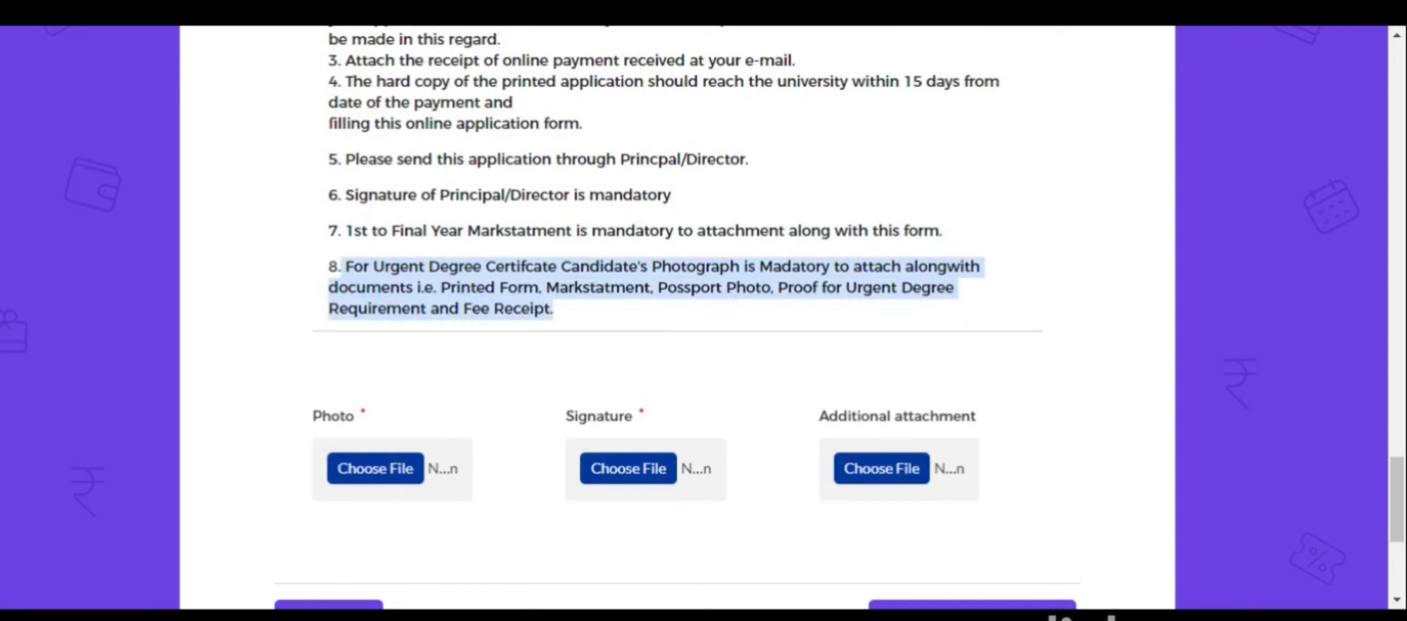
left_click(577, 346)
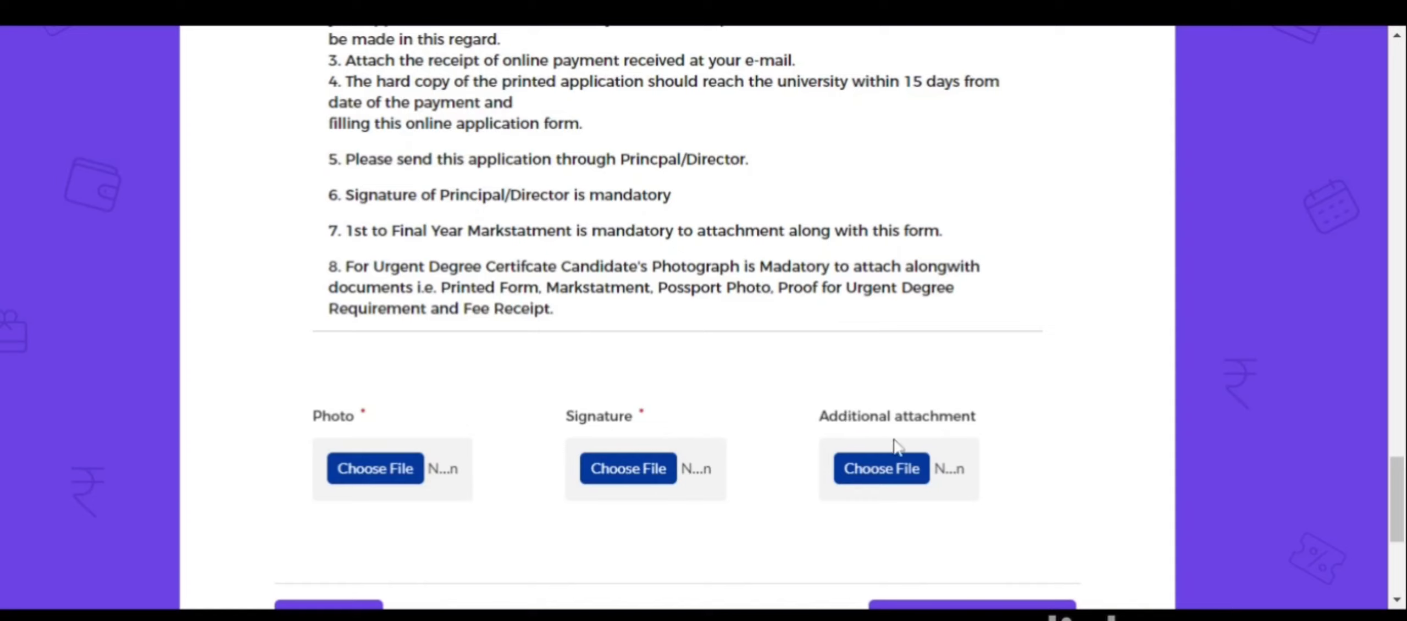
double_click(598, 288)
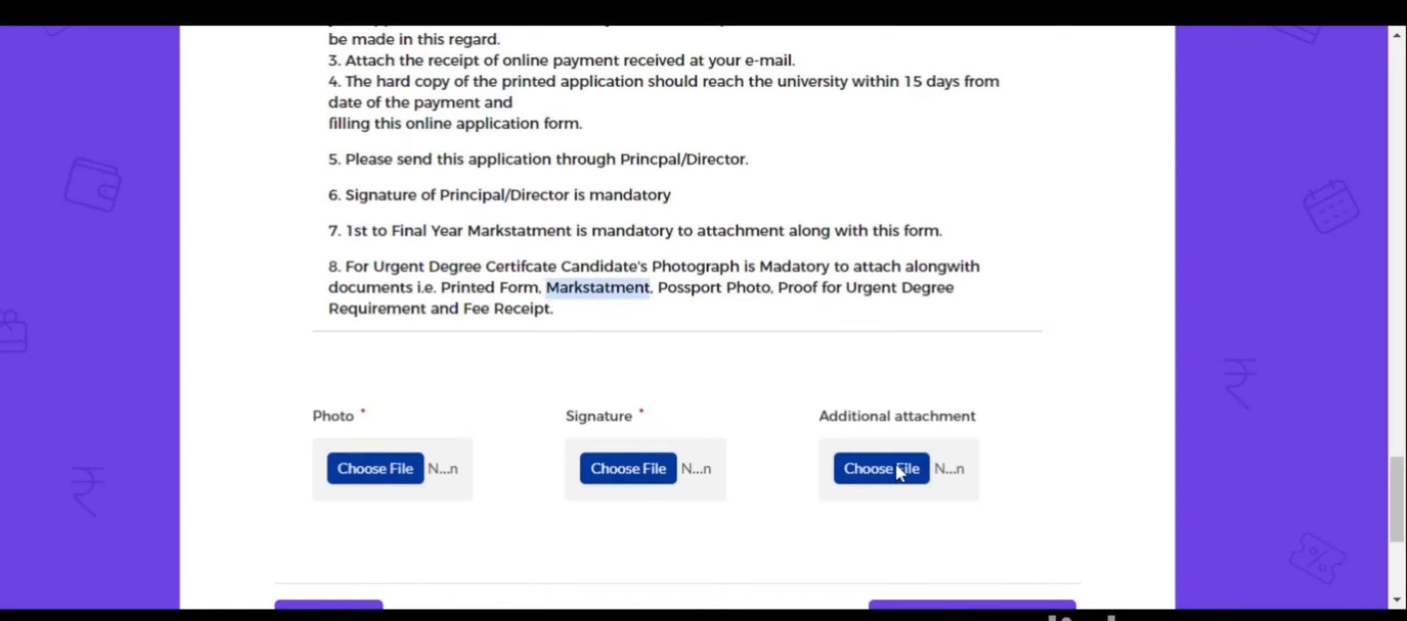
scroll(897, 465, "down", 3)
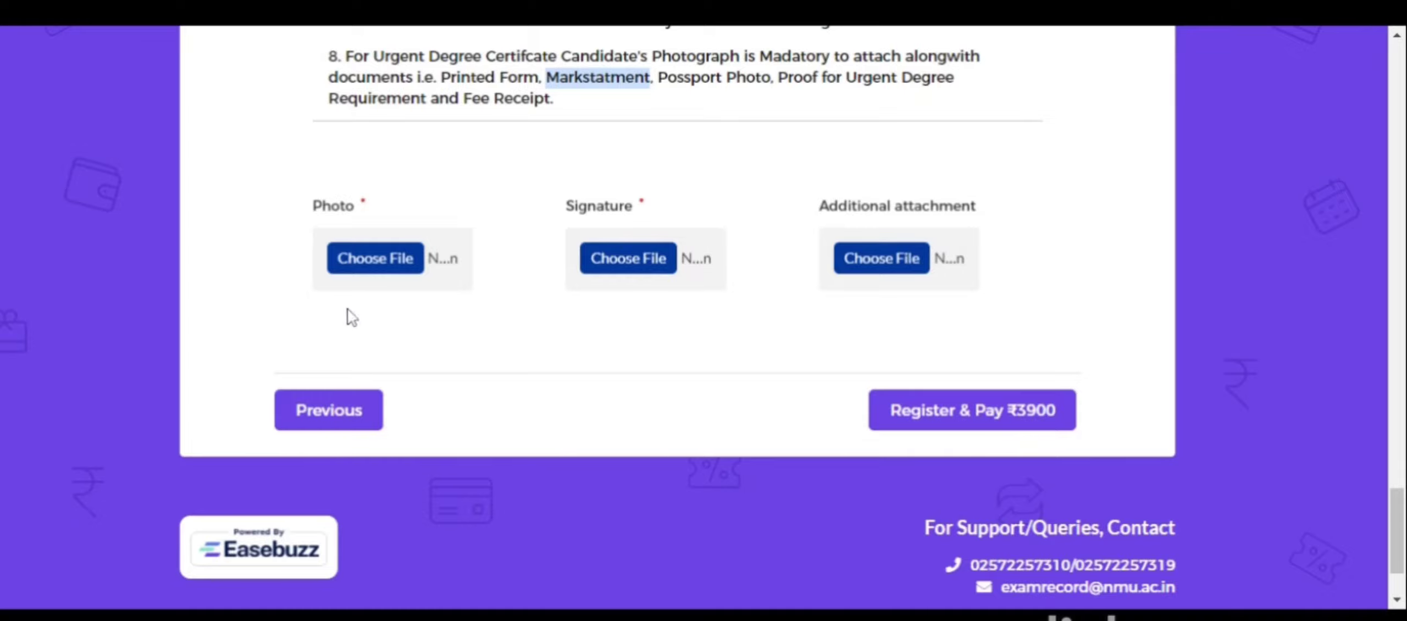
scroll(757, 320, "up", 20)
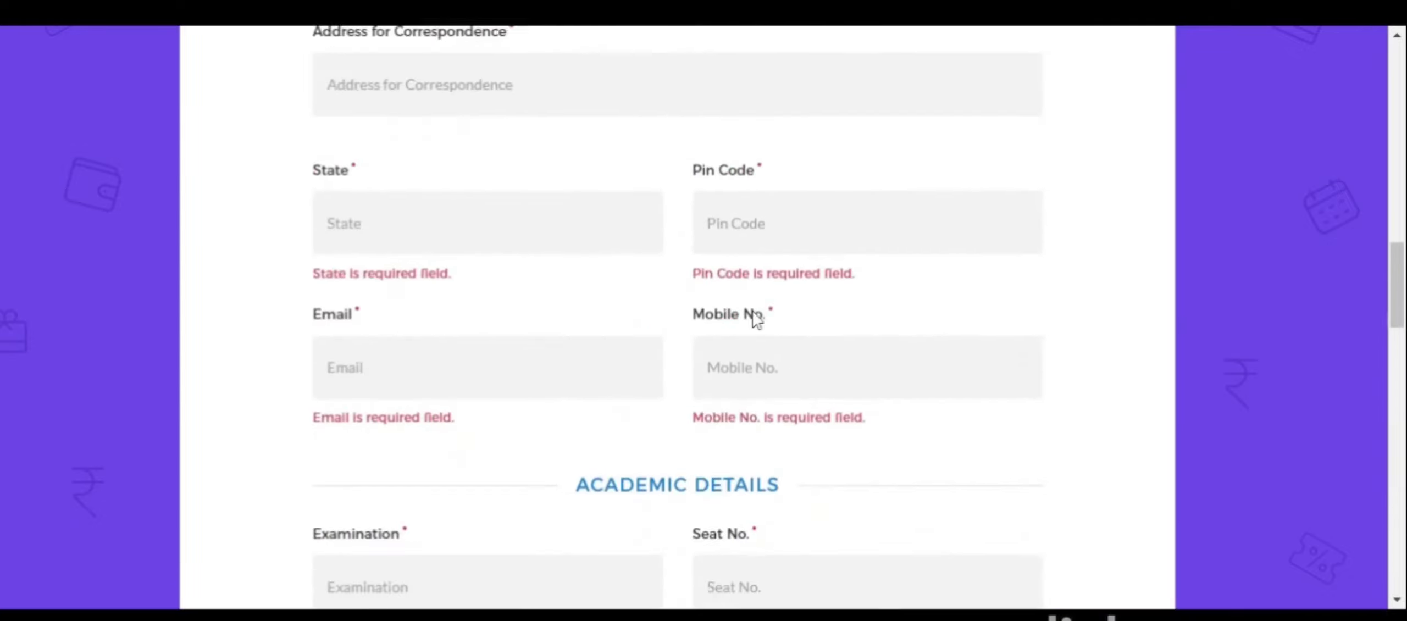
Review the form from the application type to the upload fields and try to register and pay with the required fields left blank
scroll(757, 320, "down", 12)
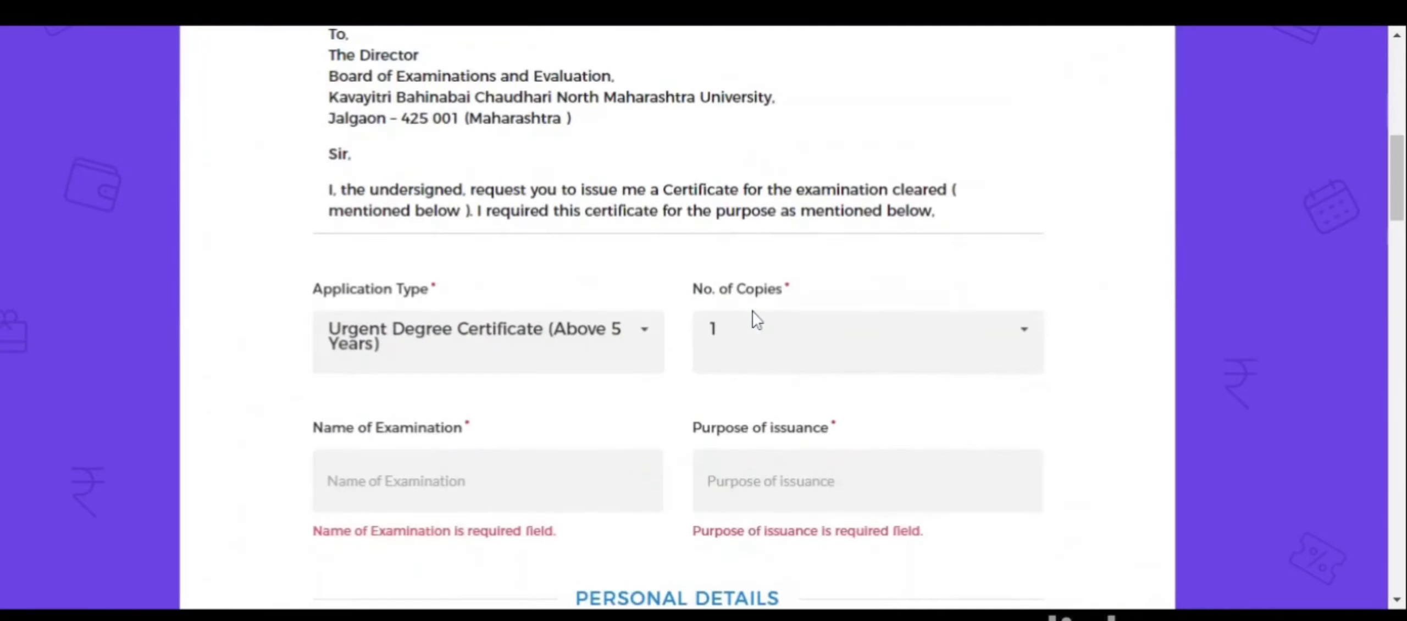
scroll(757, 320, "down", 20)
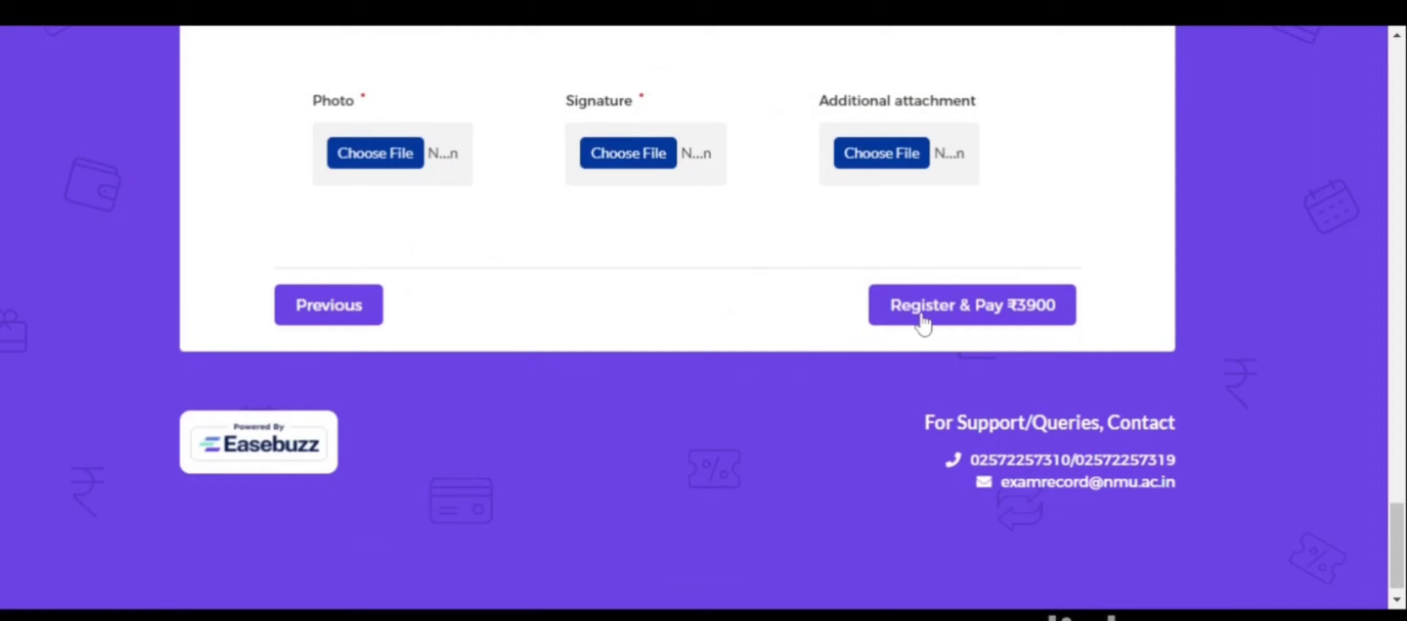
scroll(623, 360, "up", 4)
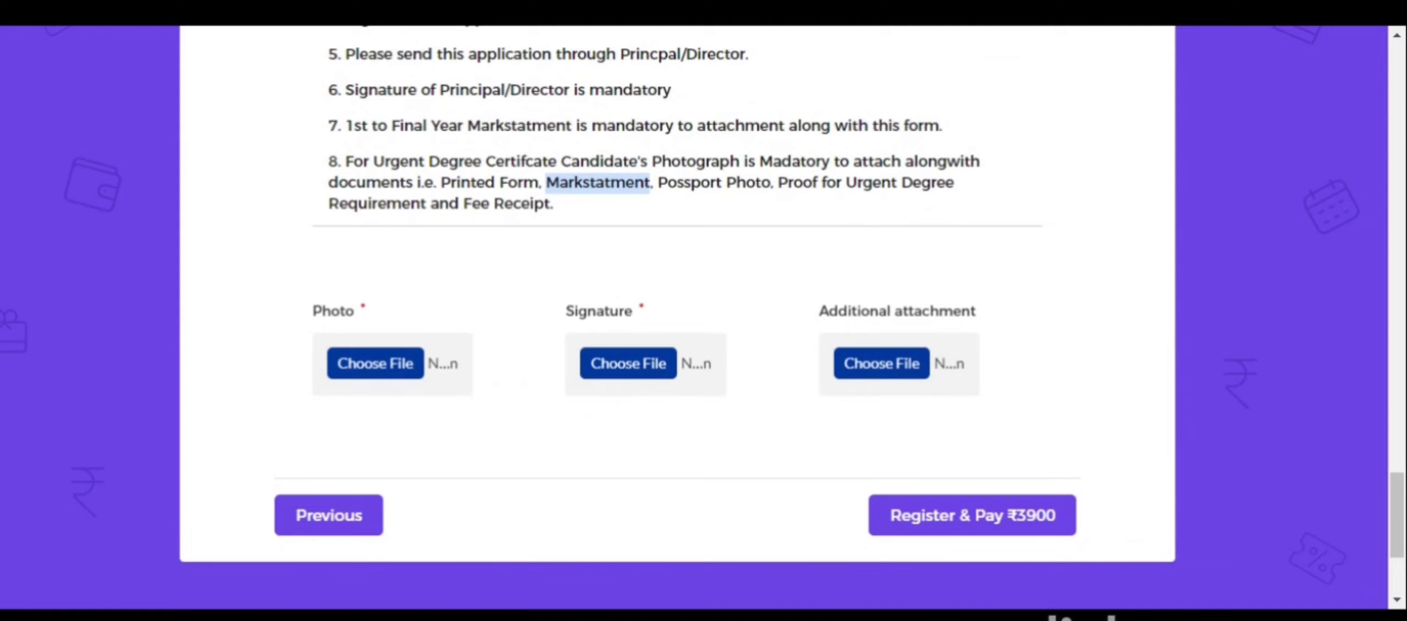
scroll(920, 389, "down", 4)
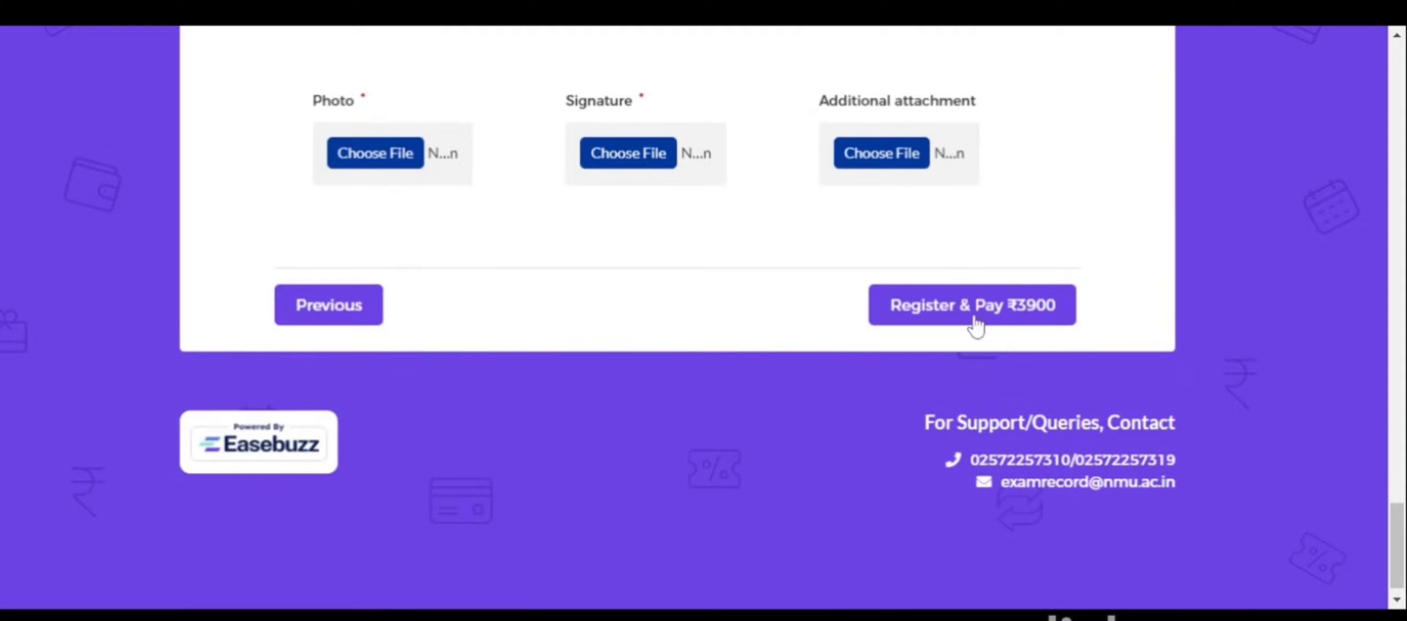
left_click(976, 319)
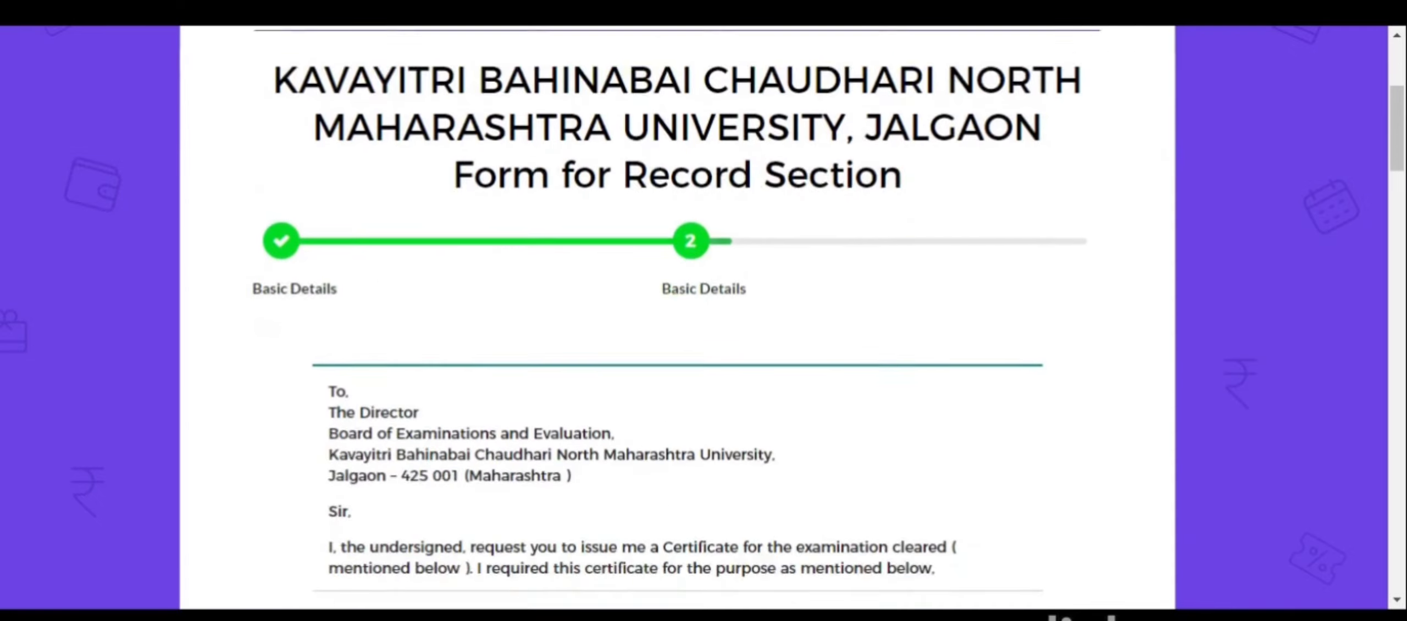
Examine the declaration and the documents required by instruction 8, focusing on the mark statement and passport photo
scroll(973, 316, "down", 15)
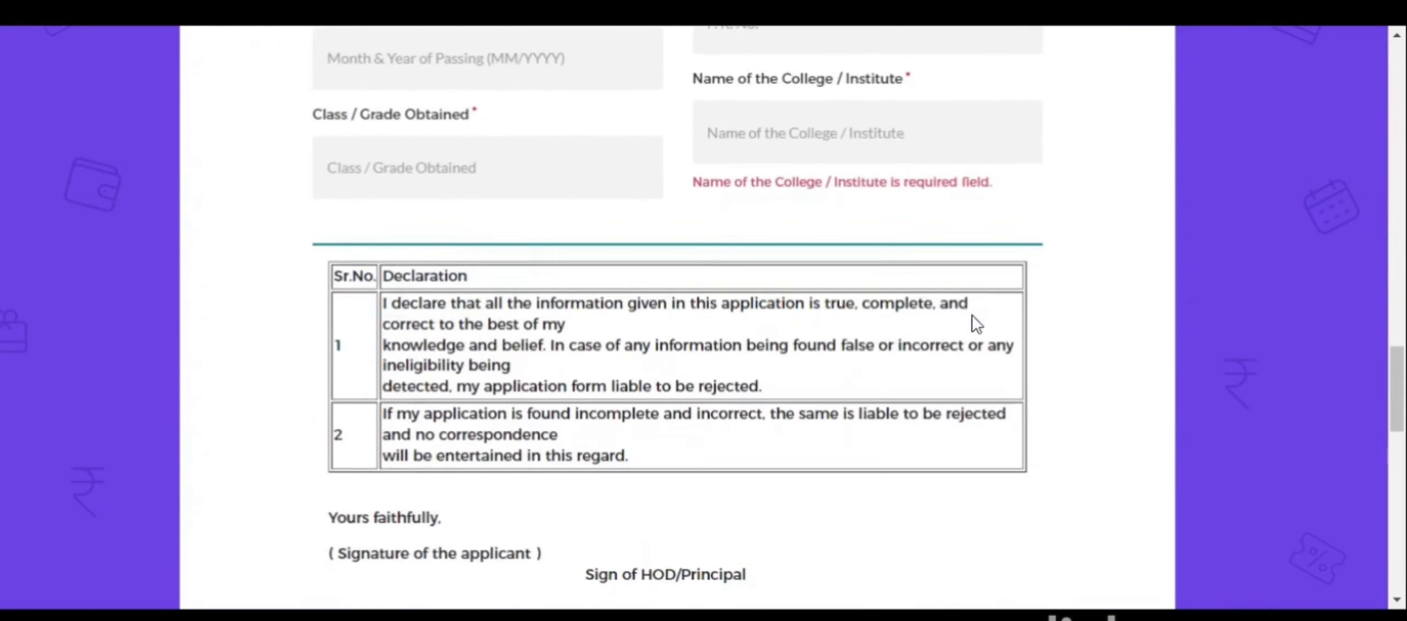
scroll(972, 315, "down", 7)
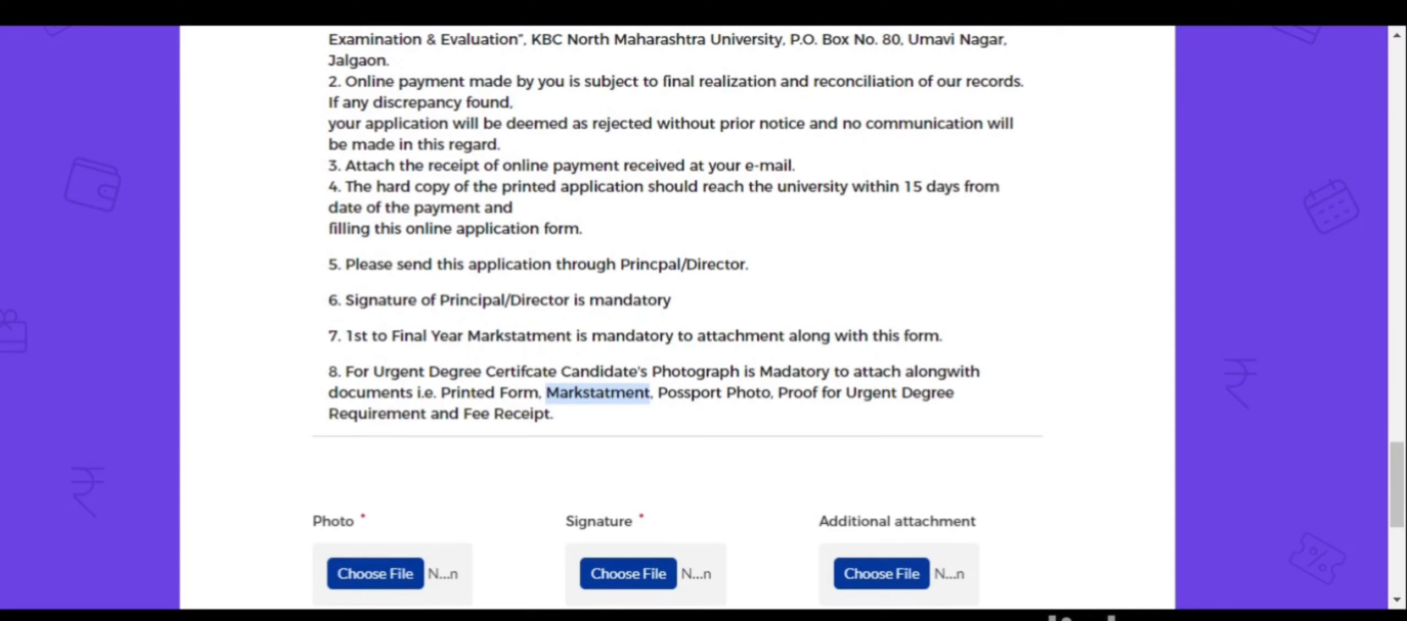
left_click(598, 427)
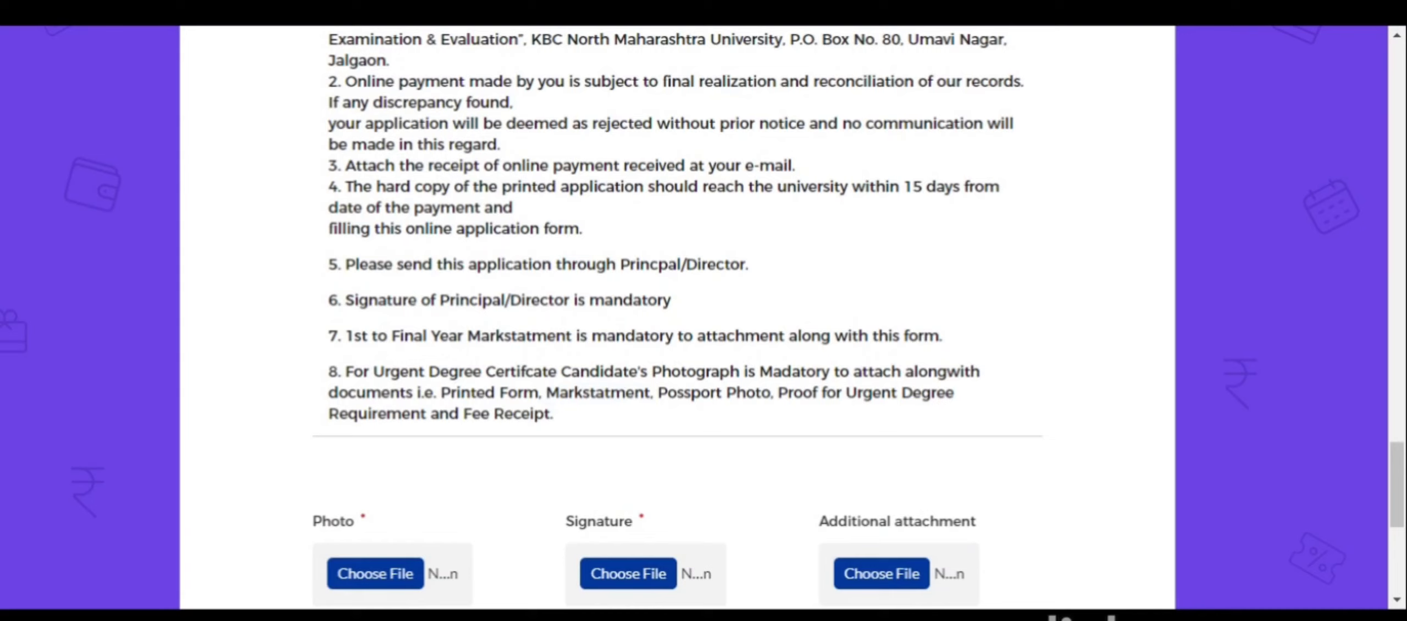
double_click(598, 393)
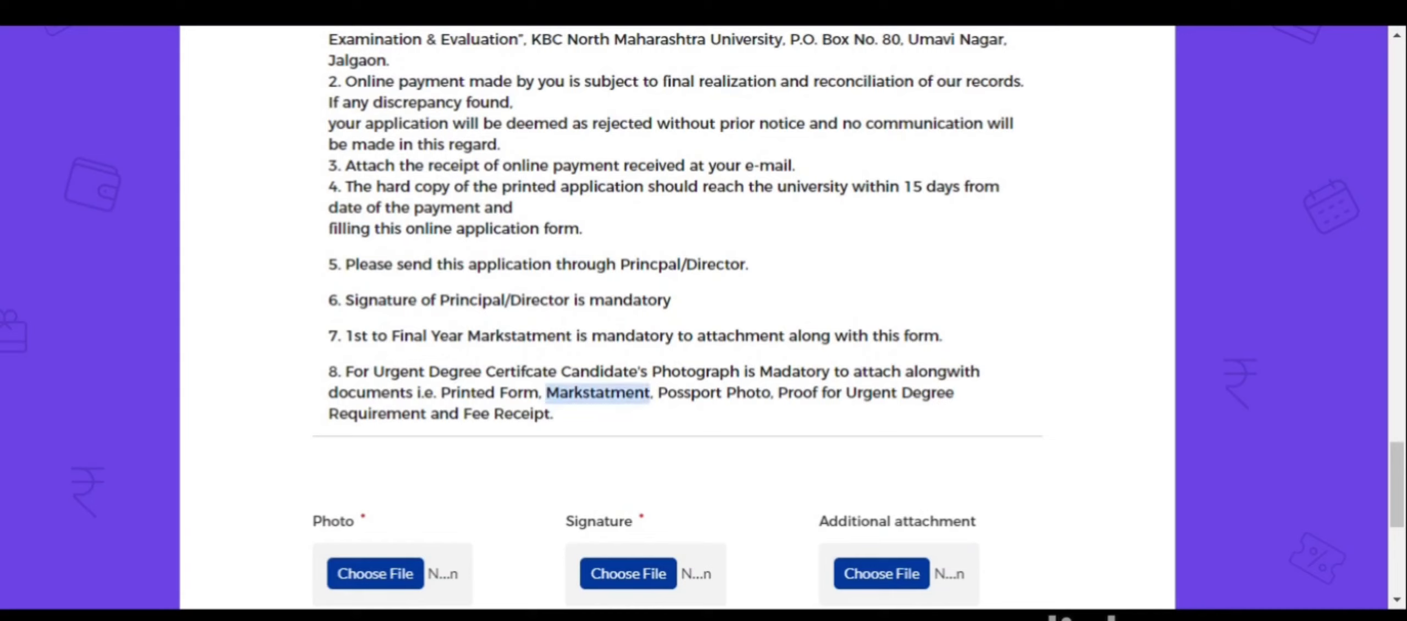
left_click_drag(667, 393, 785, 413)
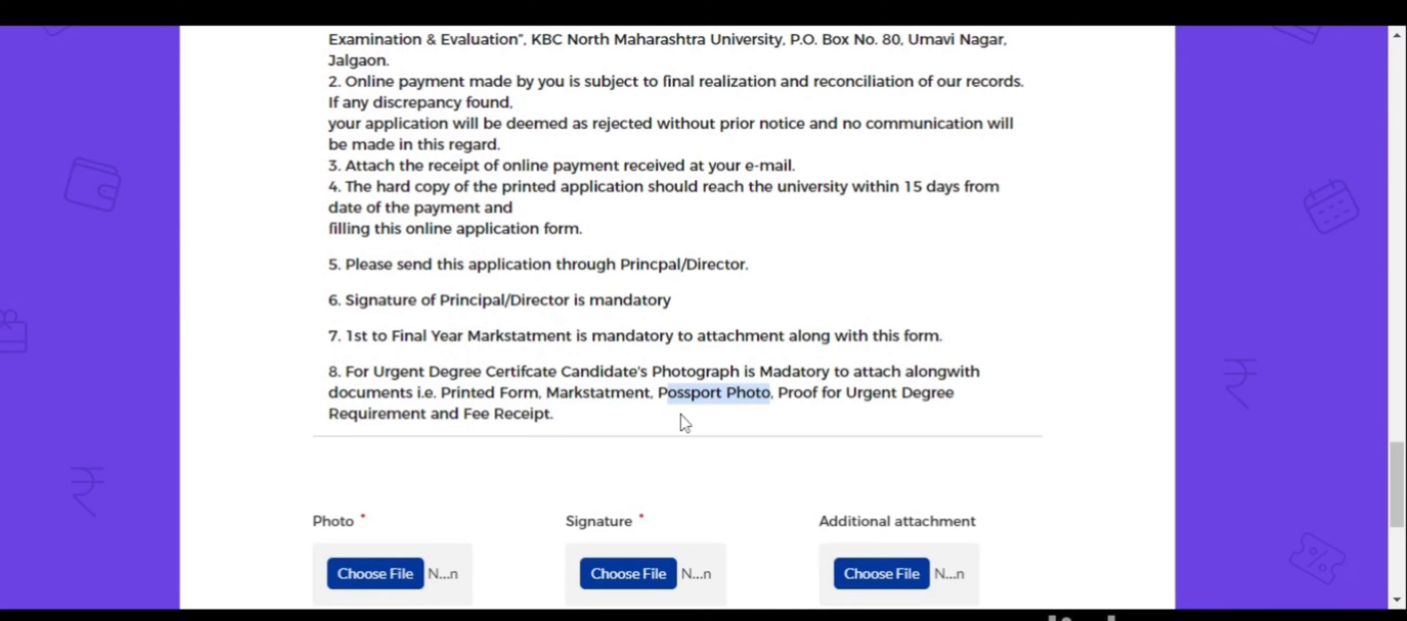
scroll(685, 423, "down", 2)
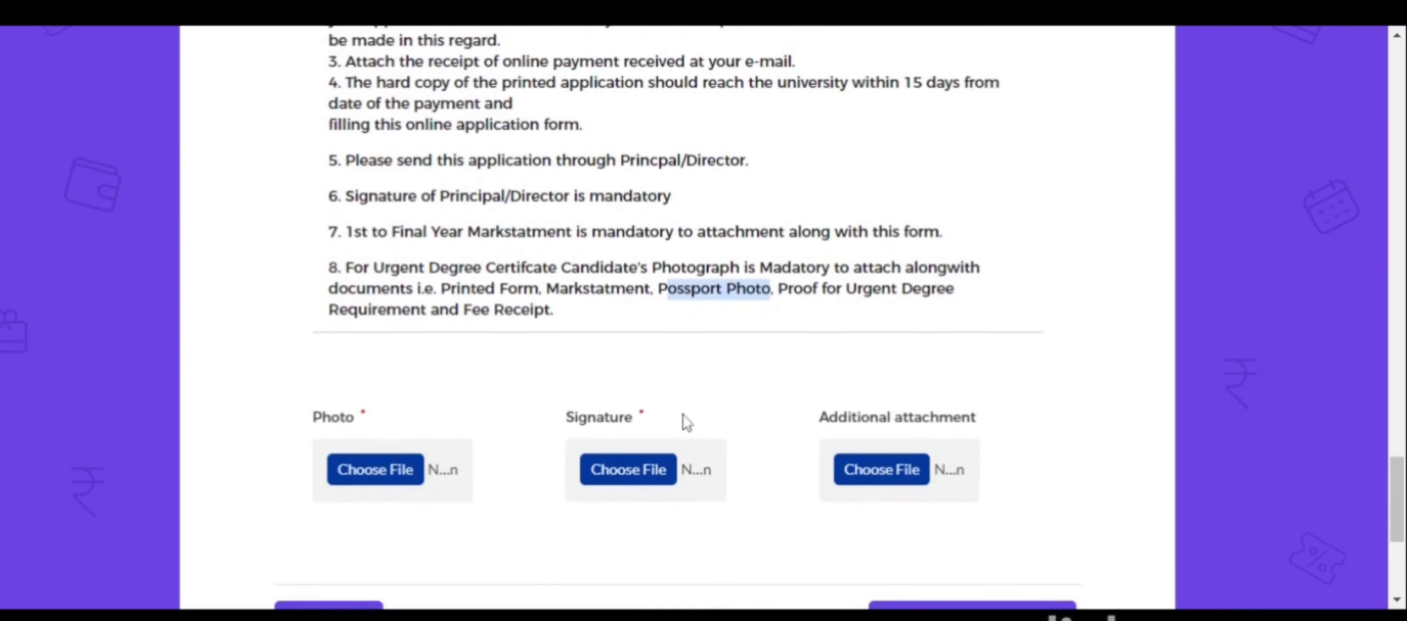
Recheck the submission address in instruction 1 and the photo, signature and additional attachment fields, and return to the form's heading
scroll(493, 254, "up", 4)
left_click_drag(531, 145, 555, 167)
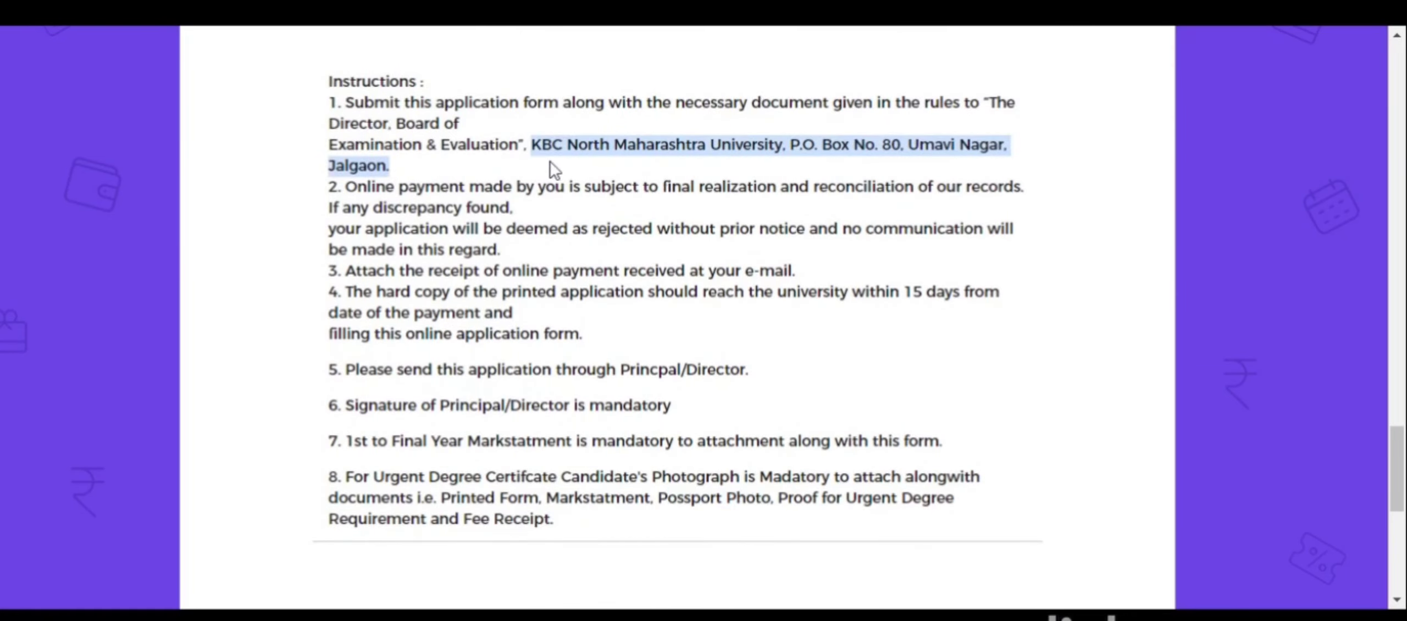
left_click_drag(328, 145, 403, 173)
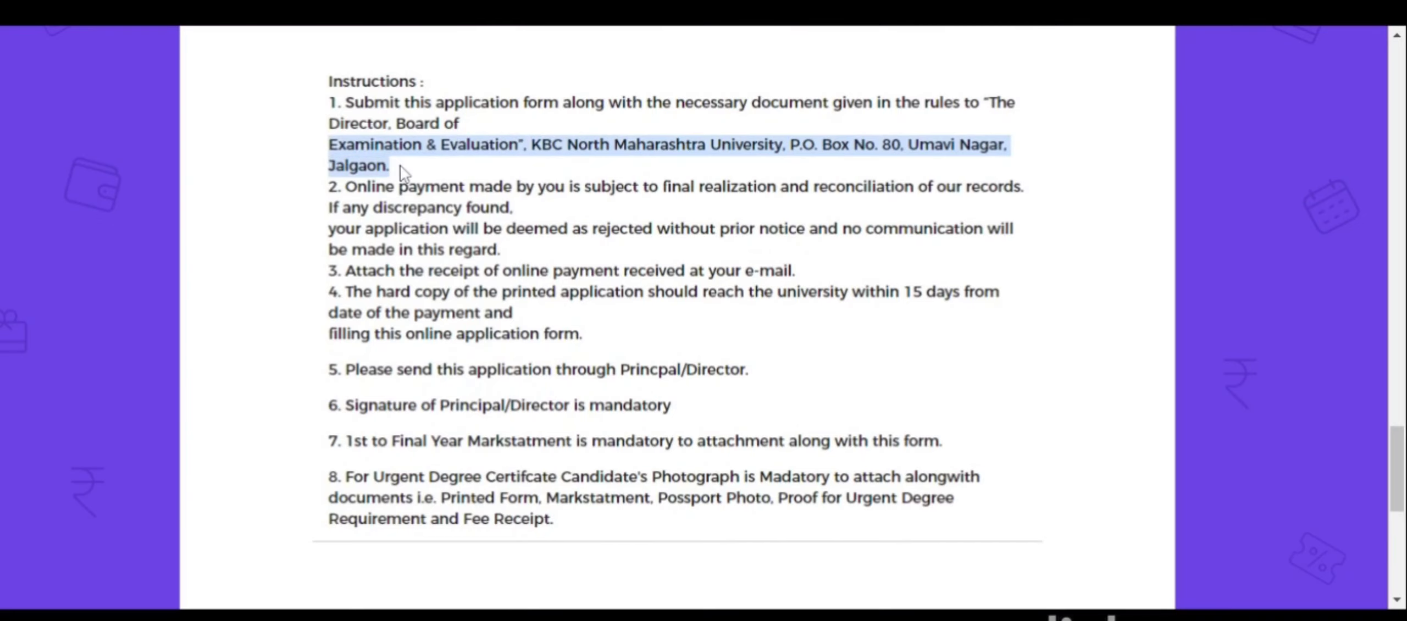
scroll(621, 314, "down", 4)
scroll(717, 354, "down", 4)
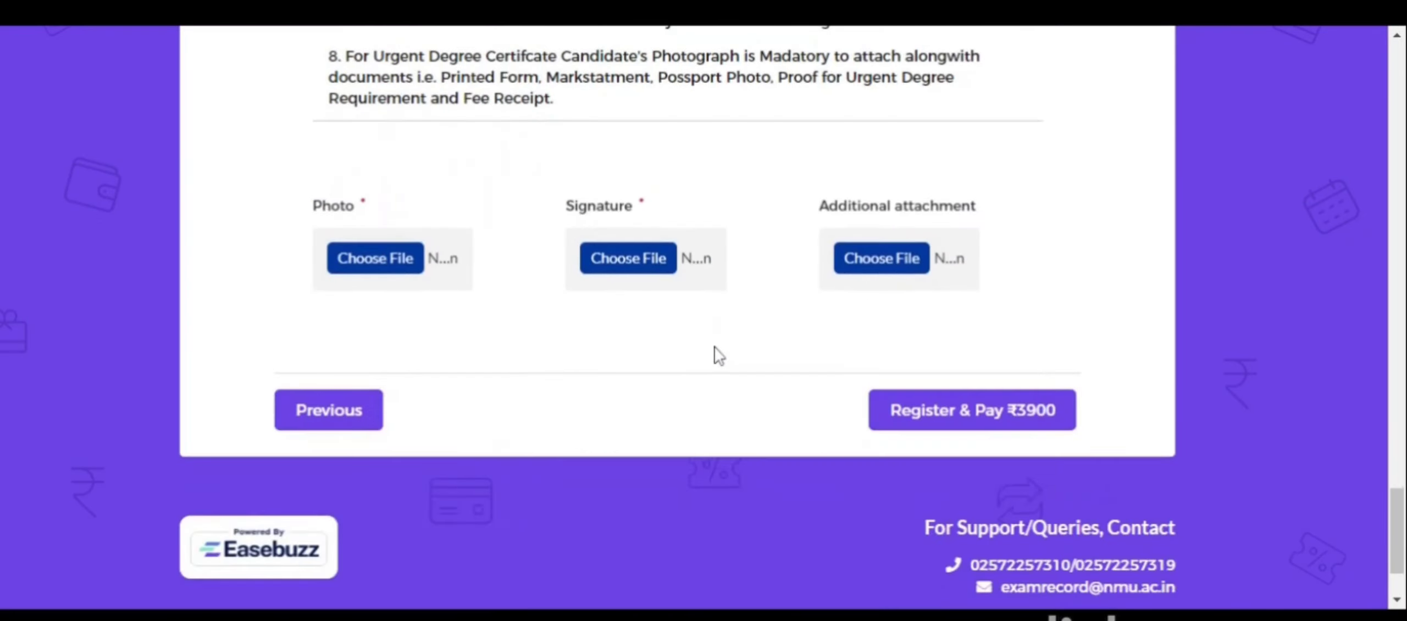
scroll(717, 354, "up", 2)
scroll(716, 354, "down", 2)
scroll(591, 390, "up", 20)
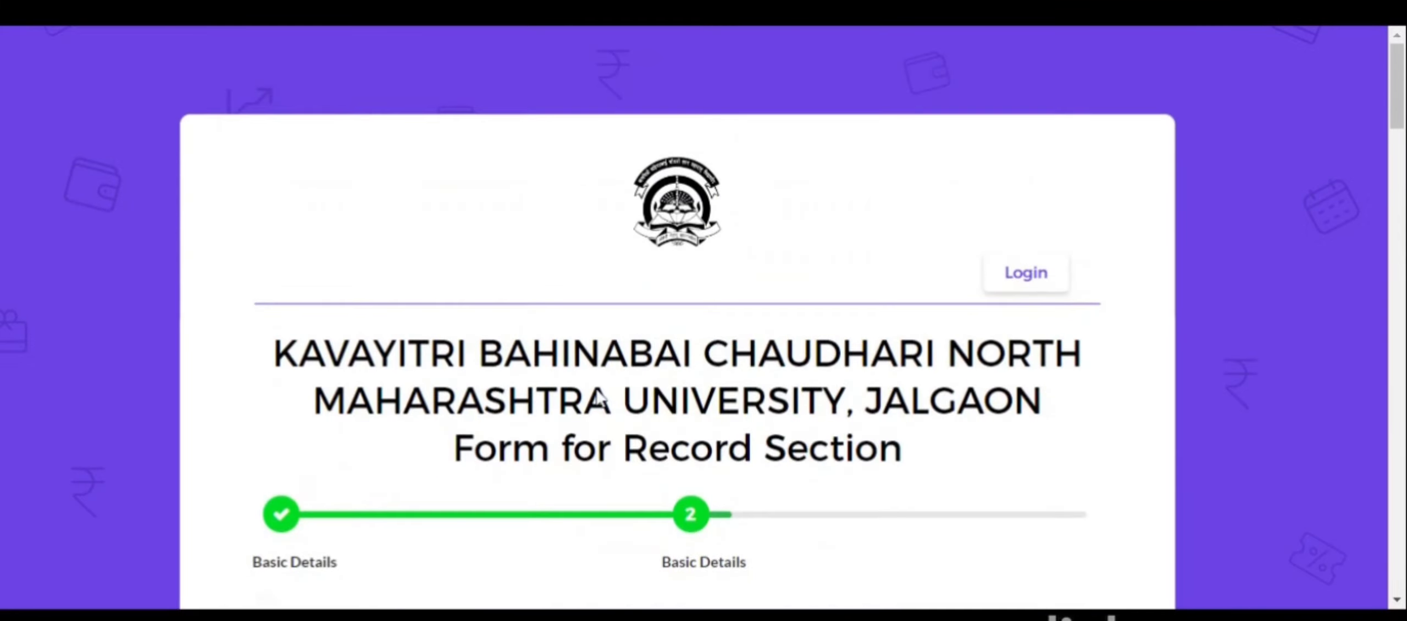